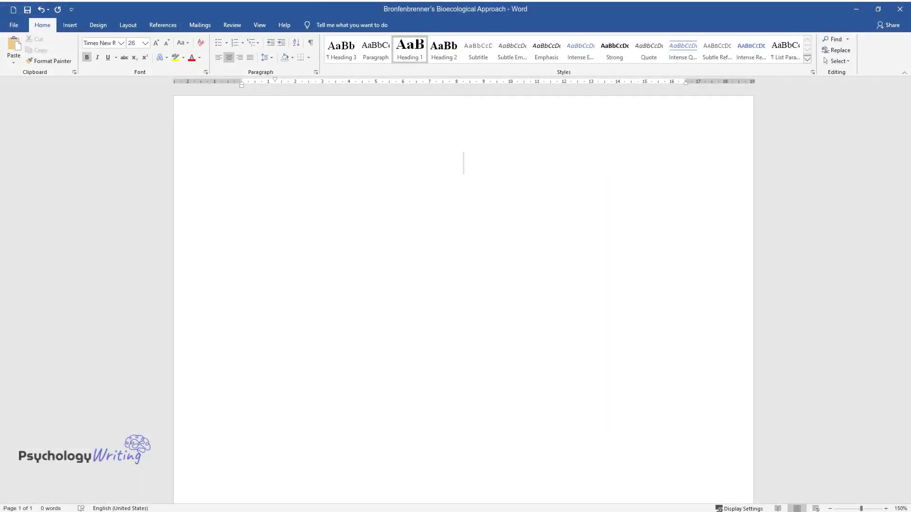
Type the title 'Bronfenbrenner's Bioecological Approach' and an 'Introduction' heading, then begin the introduction paragraph
text(Bronfenbren)
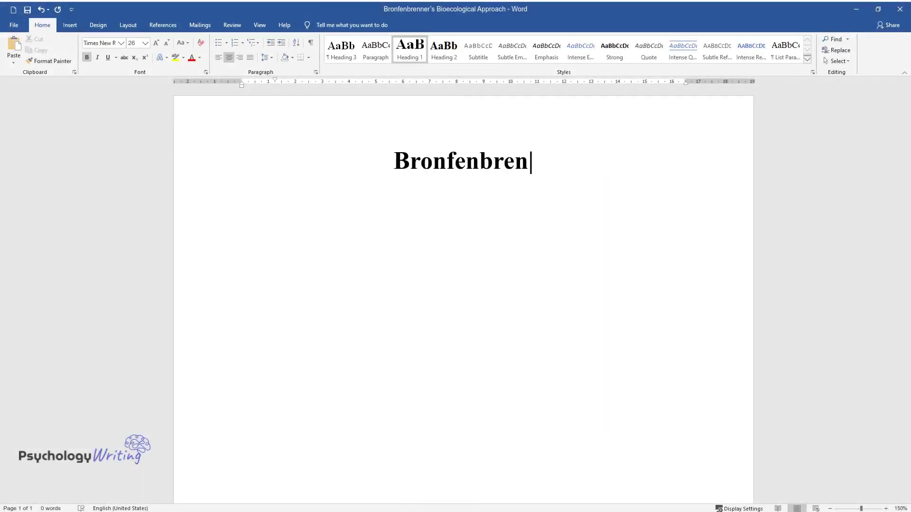
text(ner's Bioecological Approach)
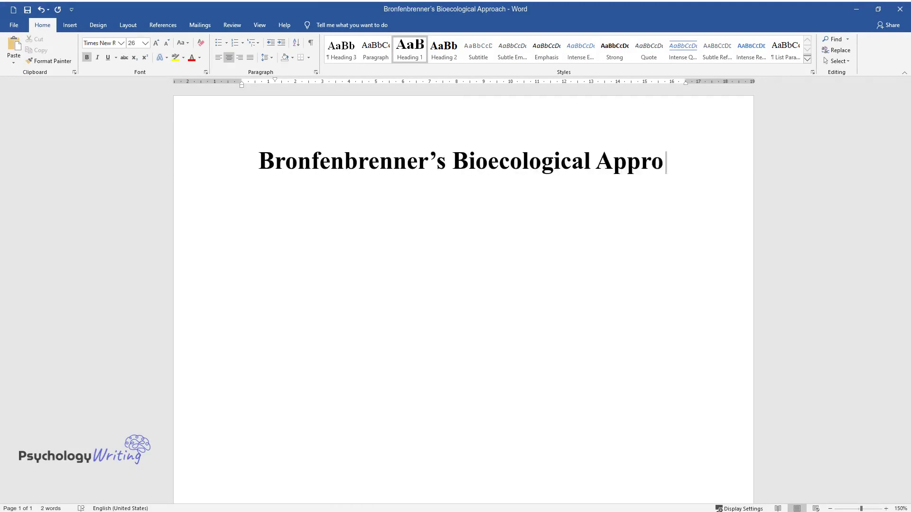
key(Return)
text(Introduction)
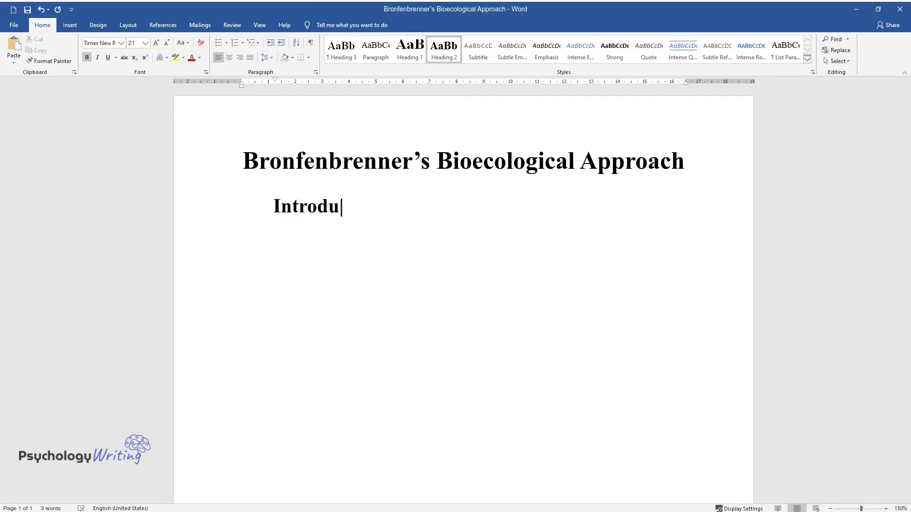
key(Return)
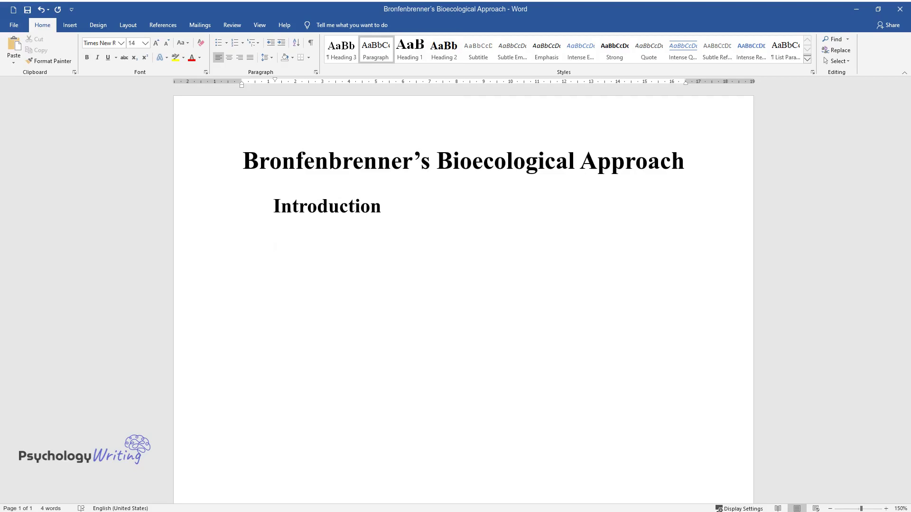
text(With the rapid development of devel)
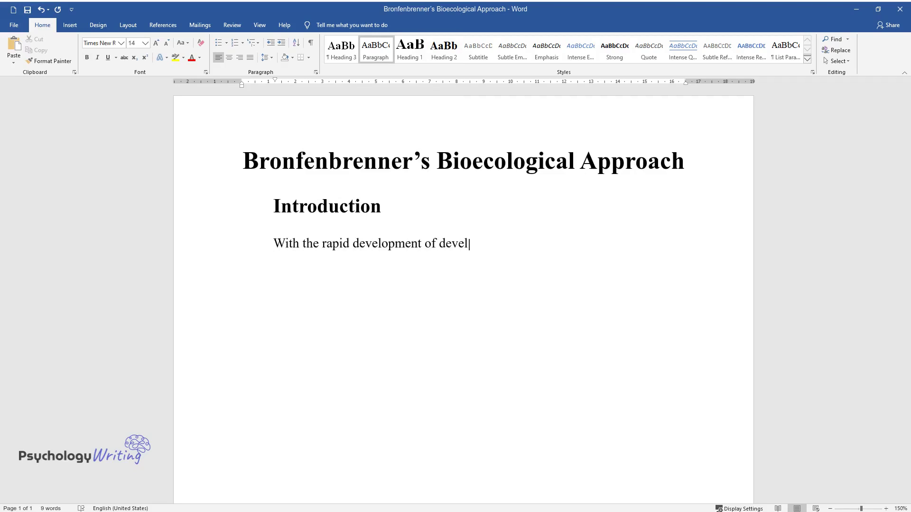
text(opmental psychology, researchers t)
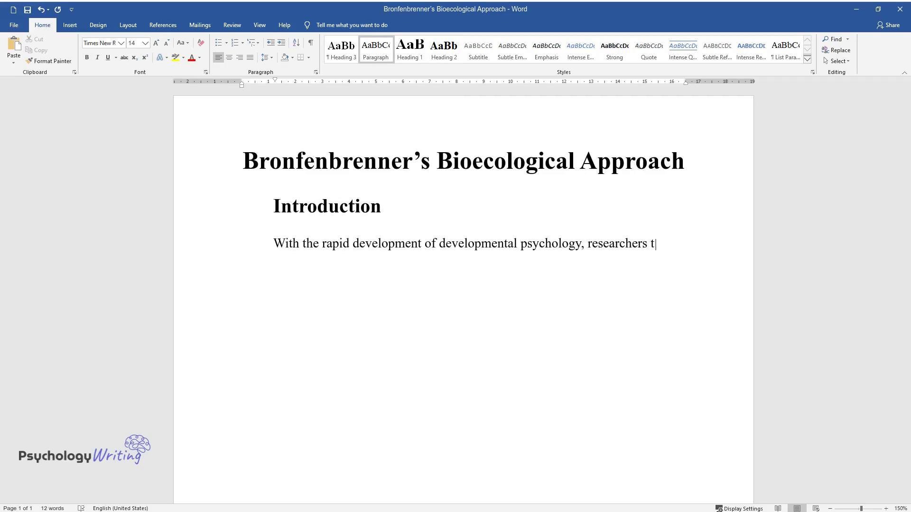
text(ried to formulate a universal defin)
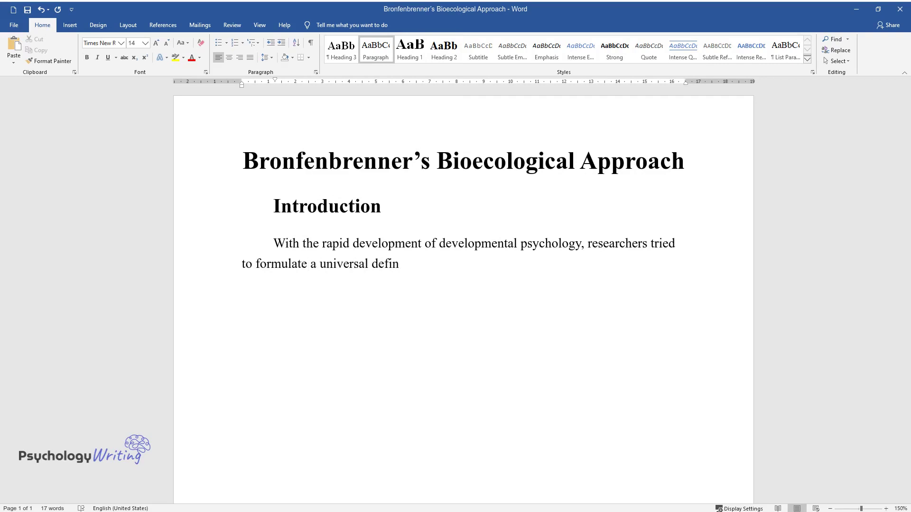
text(ition of age to offer some develop)
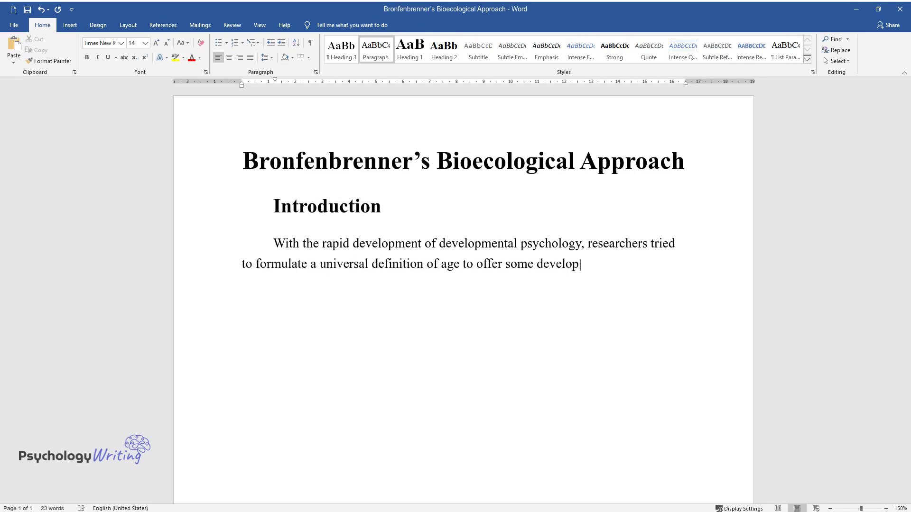
text(mental patterns for individuals regardless o)
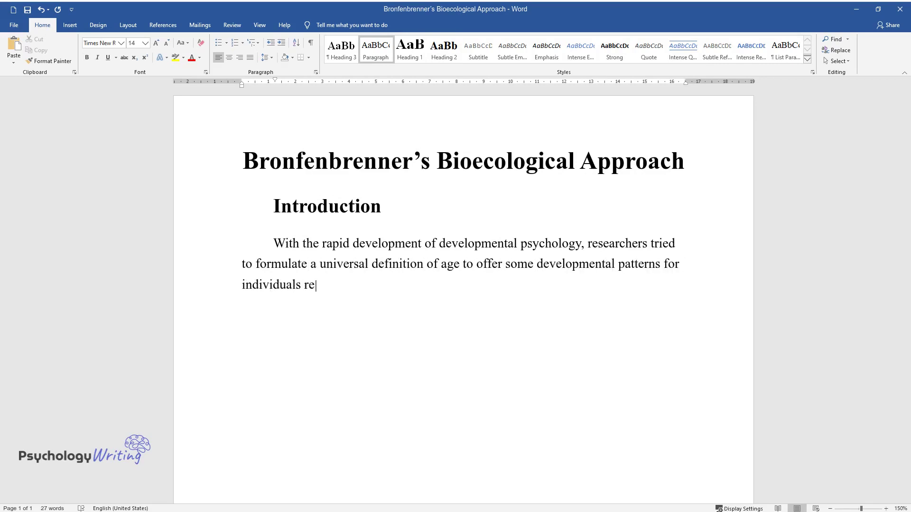
text(f their environment. Howe)
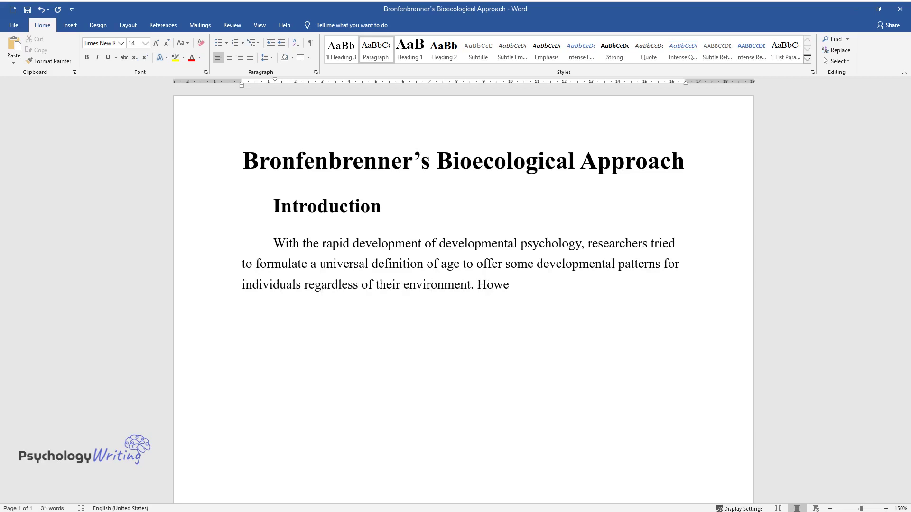
text(ver, nowadays, a variety of age conceptions exist, which are)
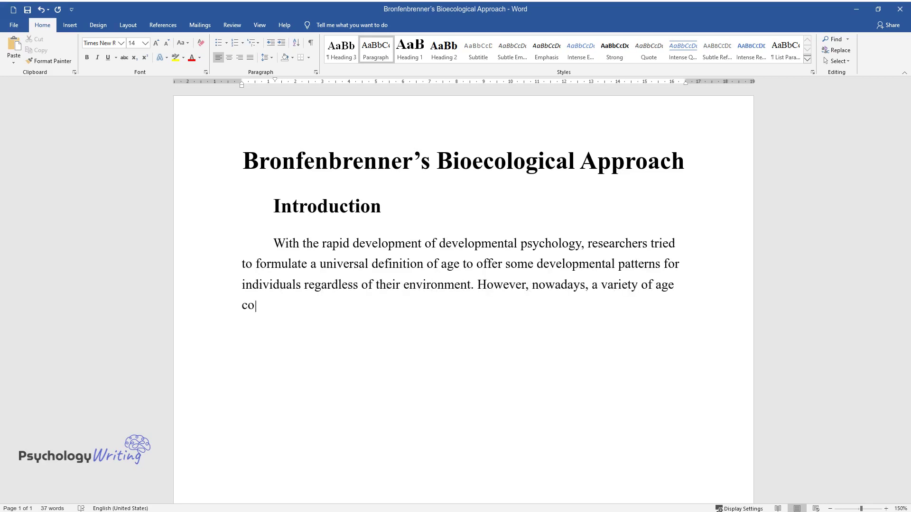
text( differen)
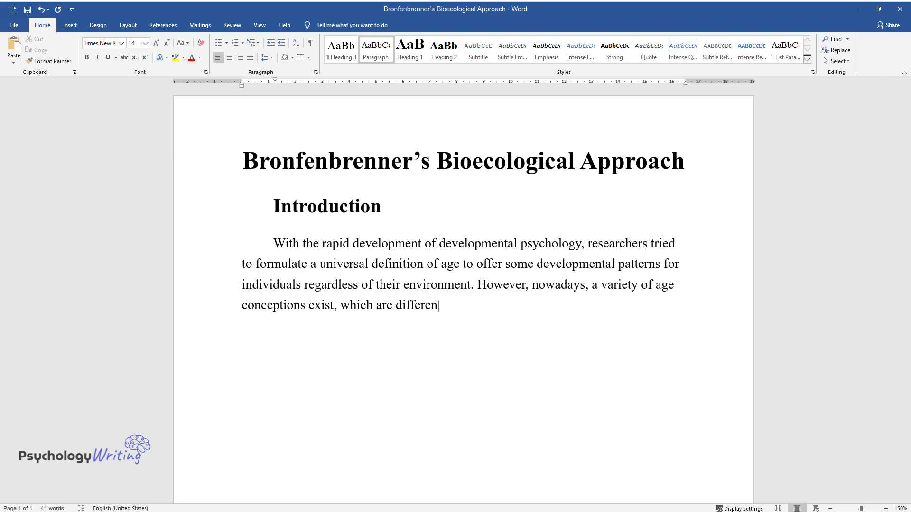
text(tiated in terms of cultural and social background that might)
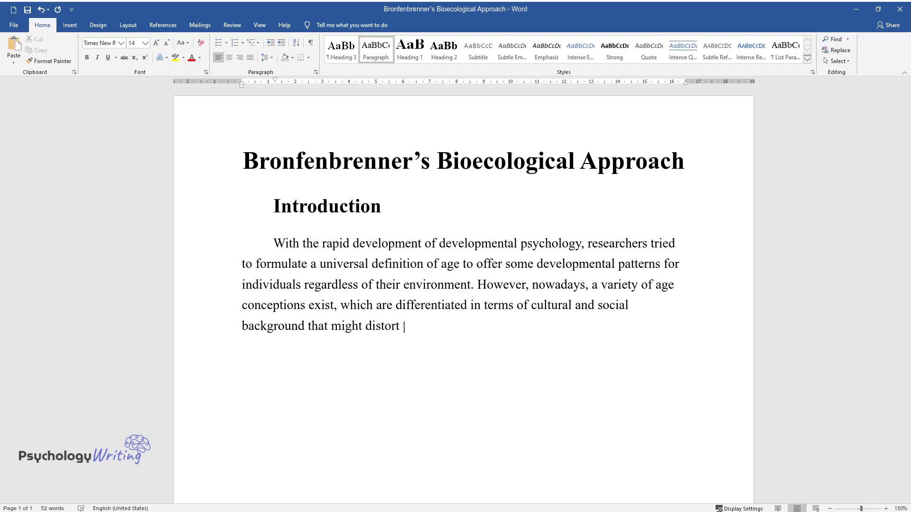
text( distort the perception of biological age. S)
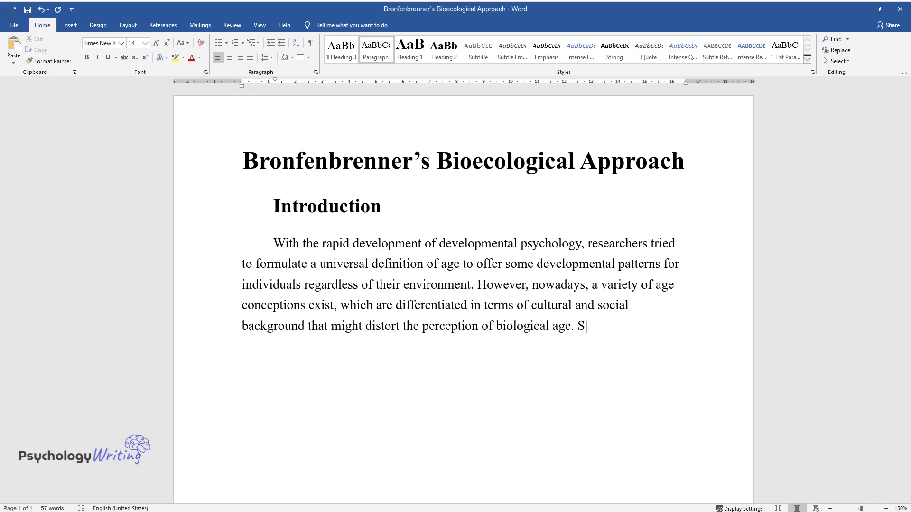
text(ome scholars claim Bronfenbrenner's bioecological t)
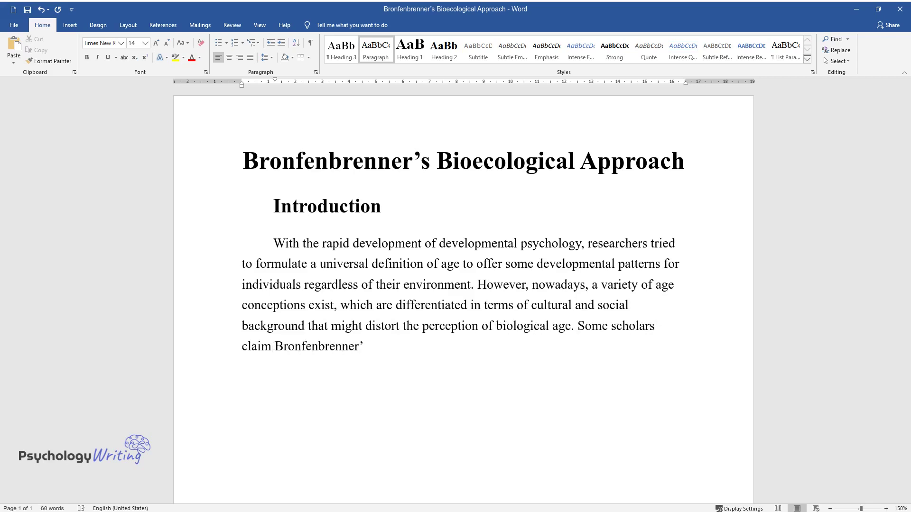
text(heory of human dev)
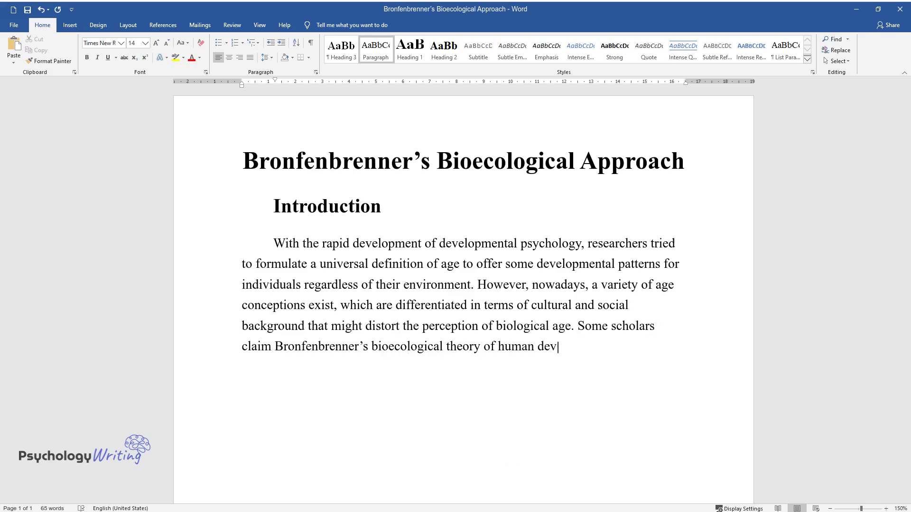
text(elopment is the principal approach to defining psych)
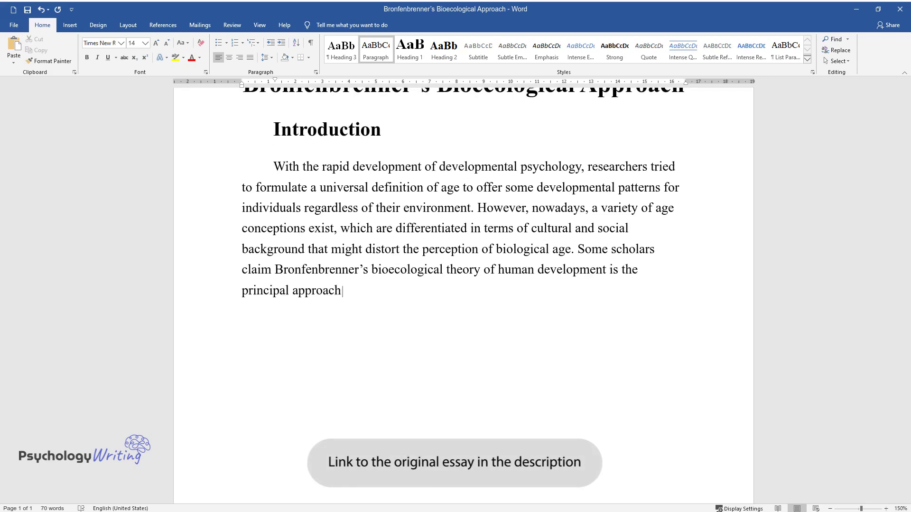
text(ological age. His)
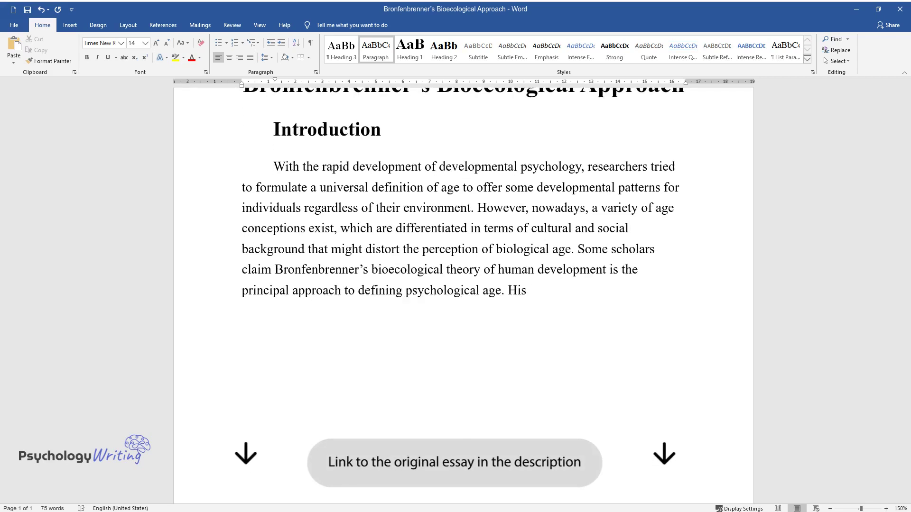
text( theory is based on)
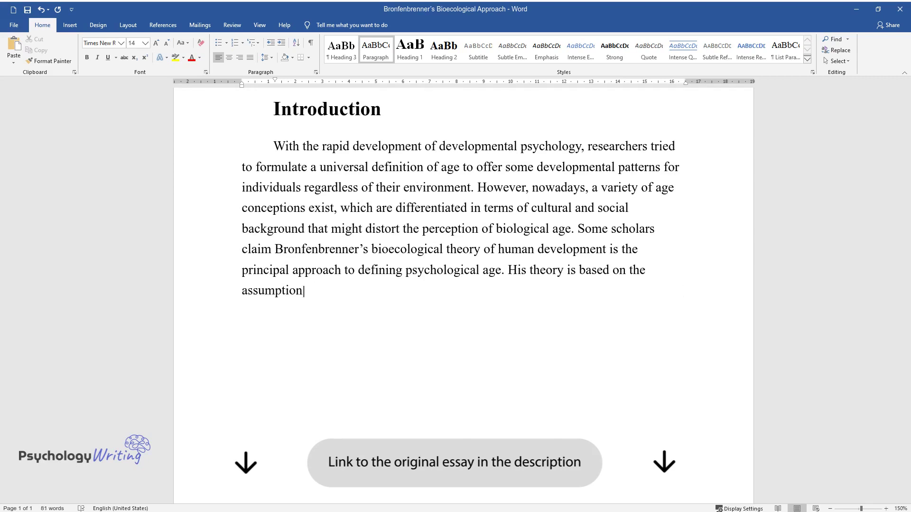
text( the assumption that various aspects of the enviro)
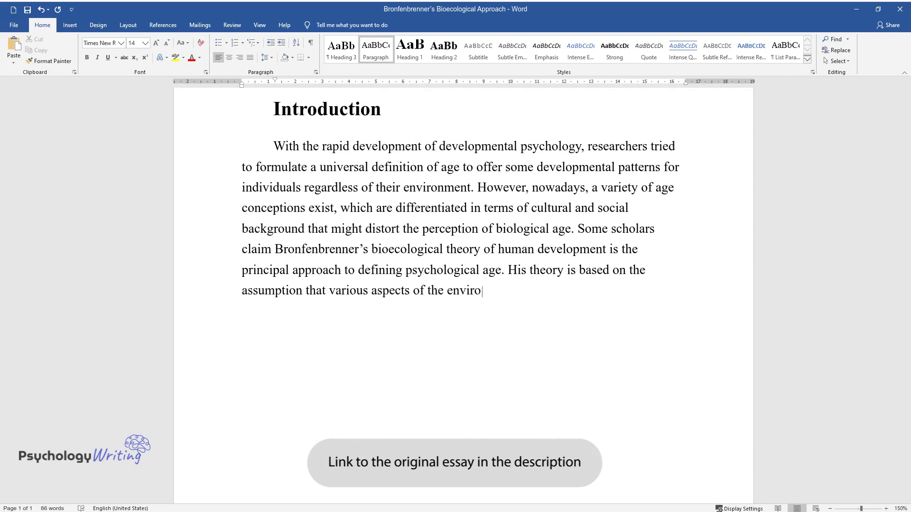
text(nment directly affect social development and individual age )
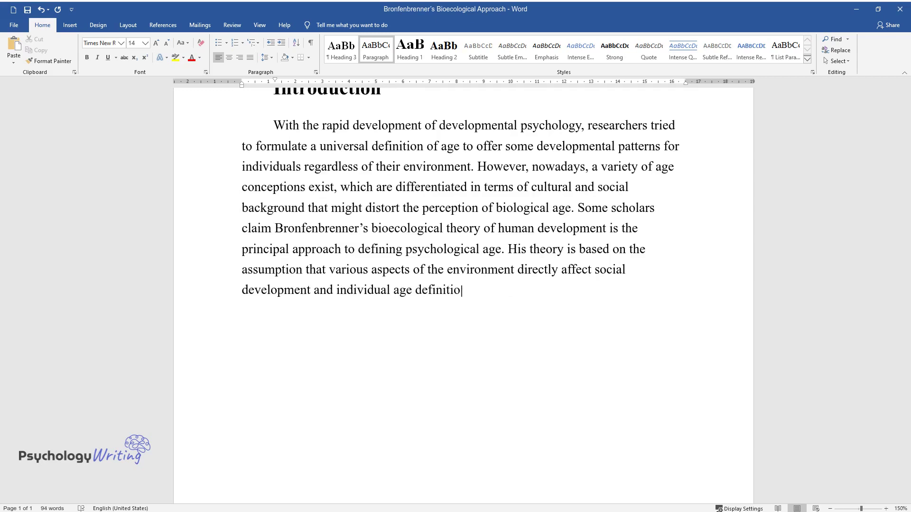
text(definition. In terms of the following paper)
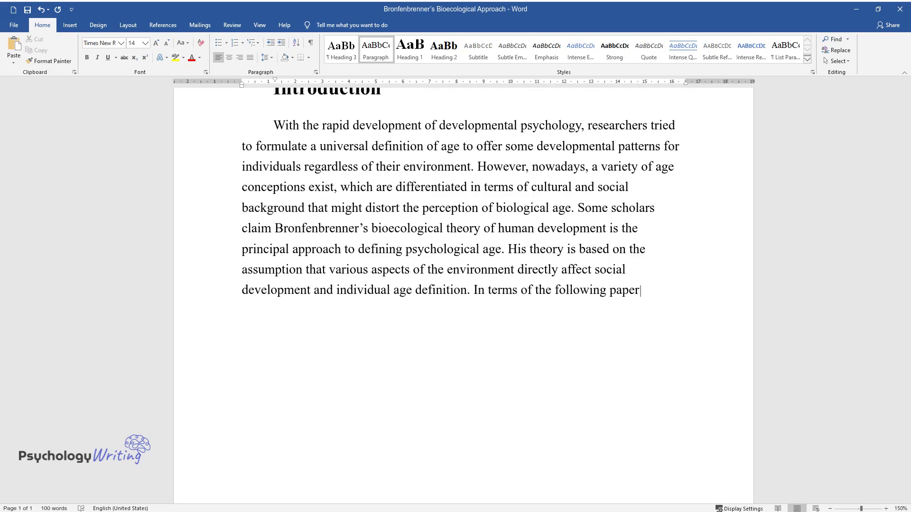
text(, the aforementioned approach, alo)
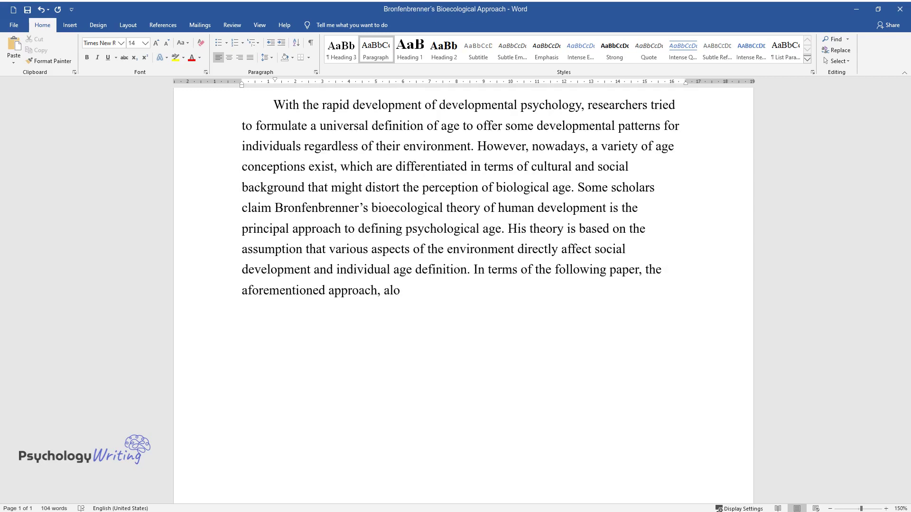
text(ng with the social learning theory,)
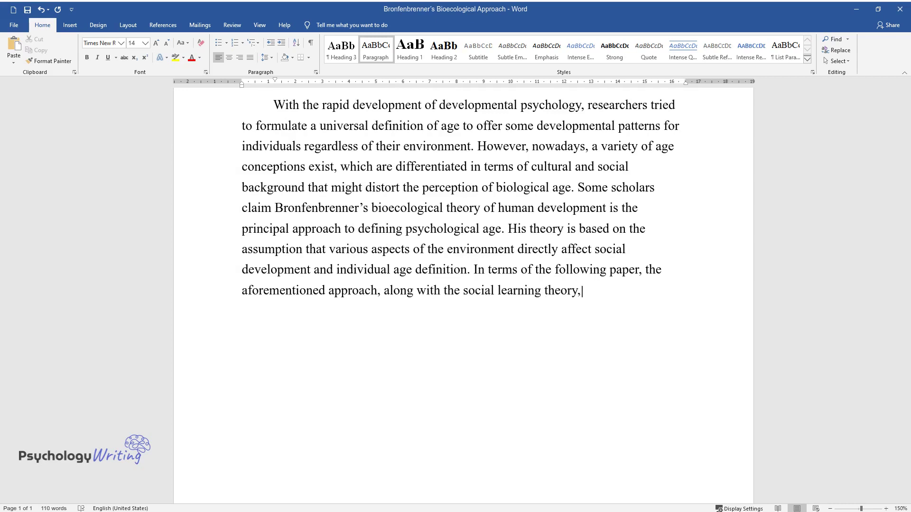
text( will be applied to analyze my hu)
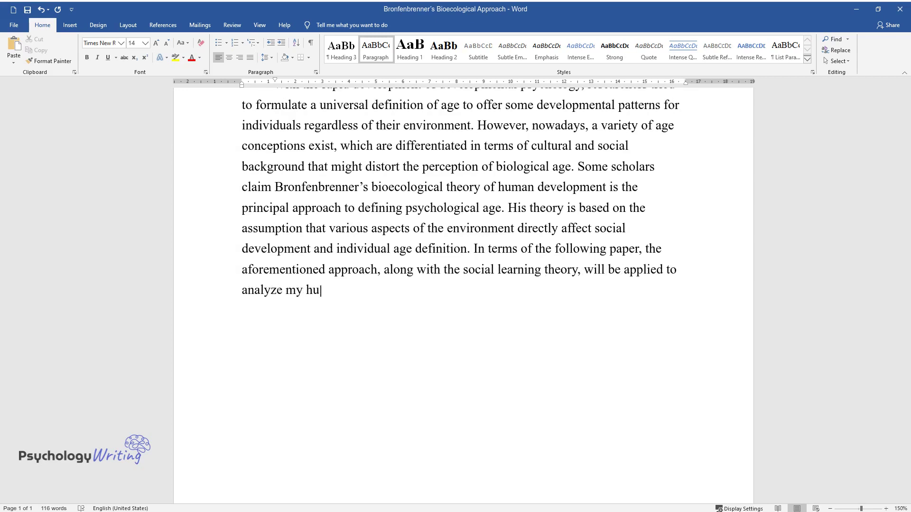
text(man development process at the age)
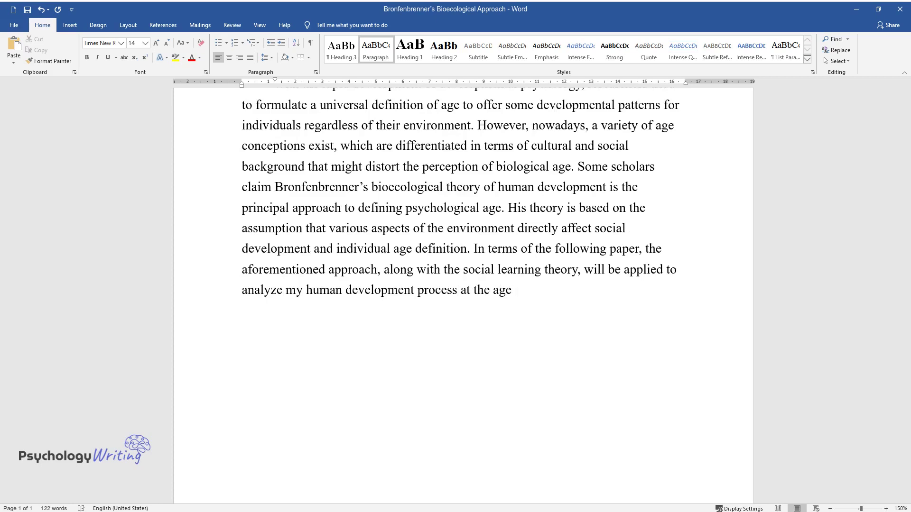
text( of fourteen.)
Add the section heading 'Bronfenbrenner’s Ecological Systems Theory' after the introduction
key(Return)
text(Bron)
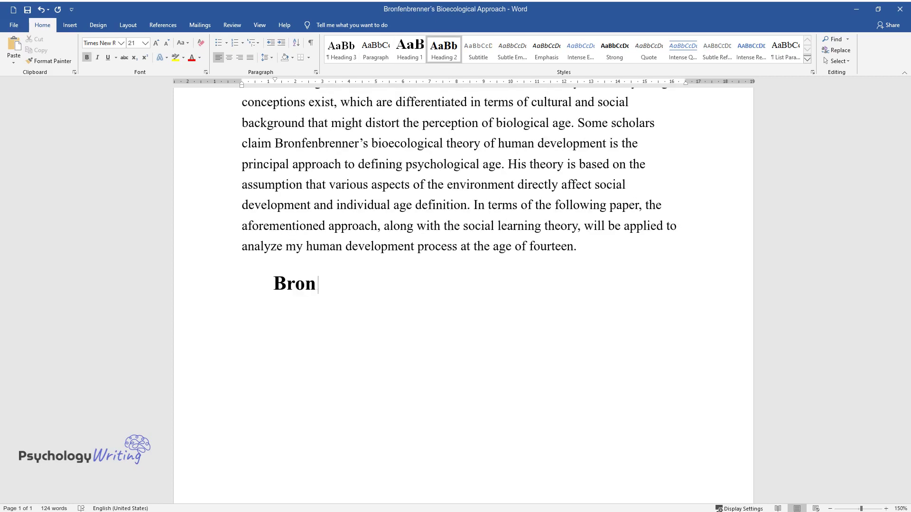
text(fenbrenner’s Ecological Systems Theory)
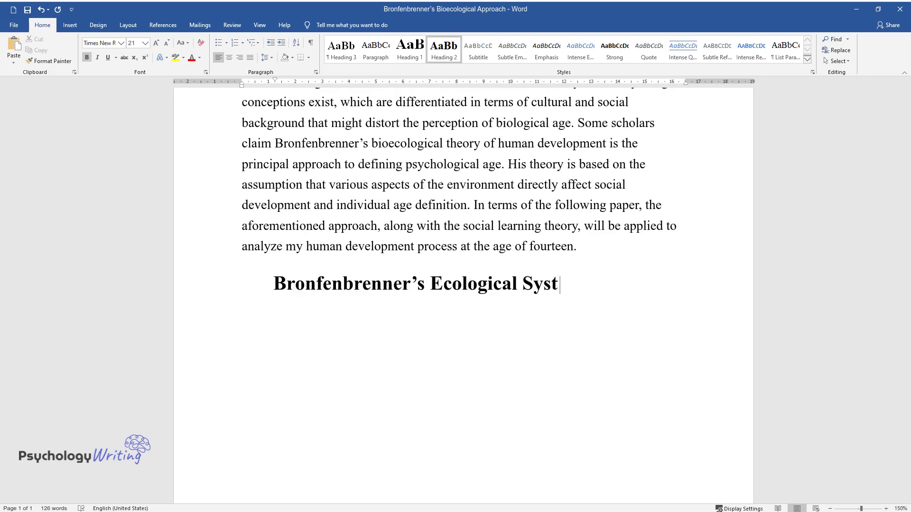
key(Return)
Add a 'Microsystem' subheading and its paragraph on family, school and peers at fourteen
text(Mi)
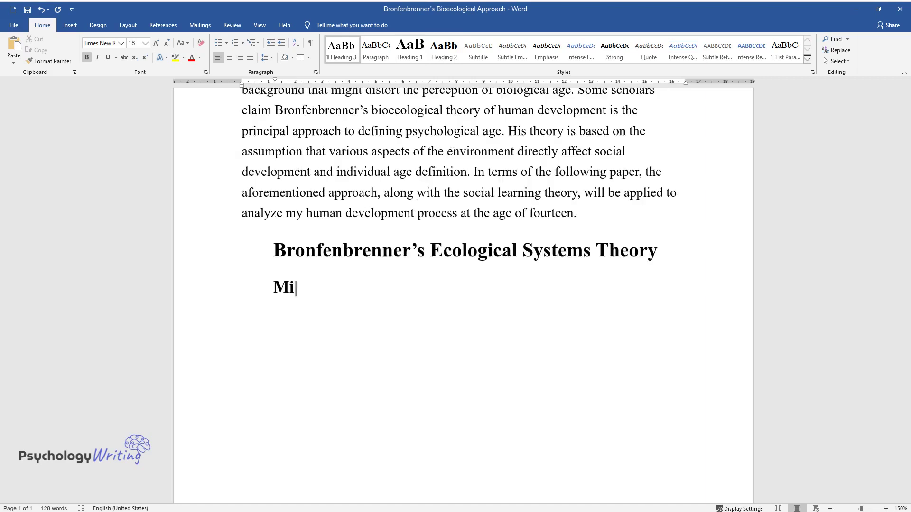
text(crosystem)
key(Return)
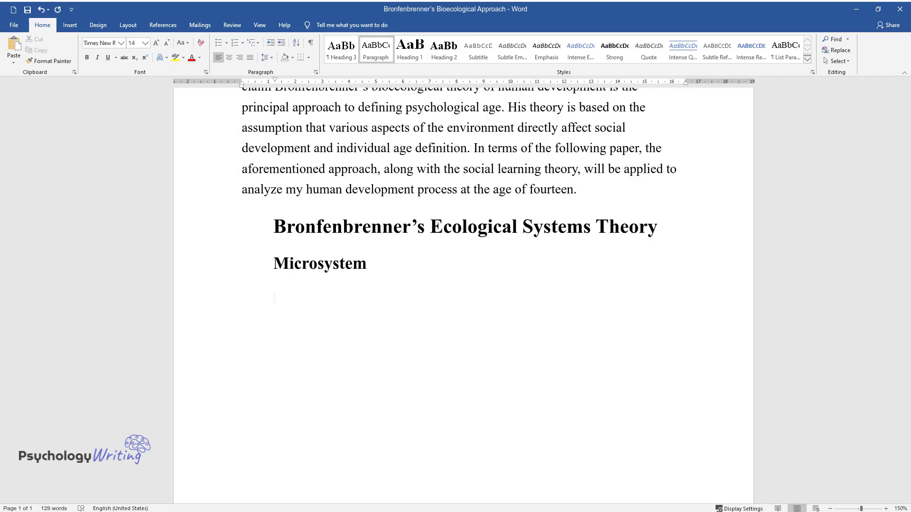
text(The ecological frame)
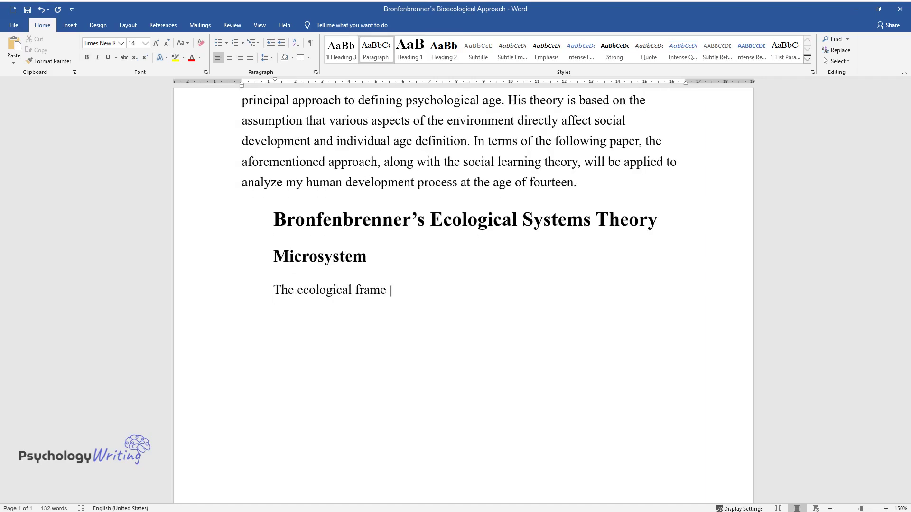
text( of the microsystem is supposed to )
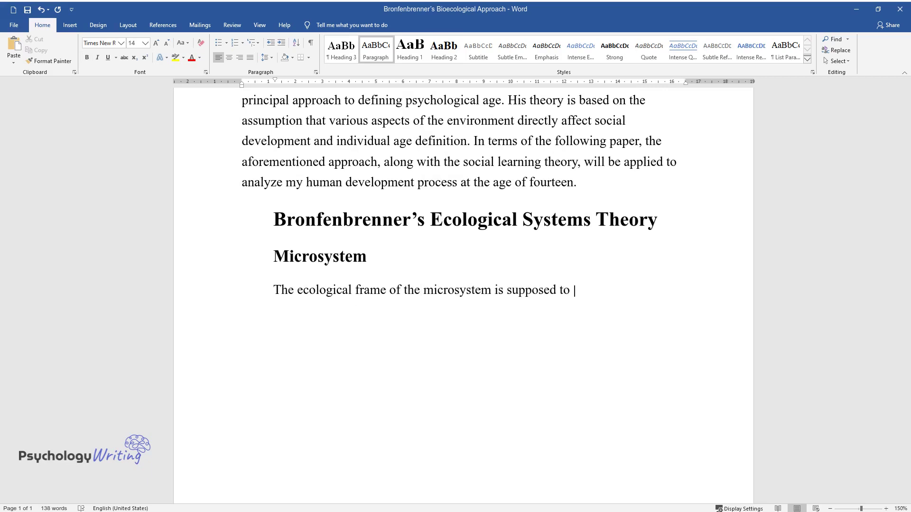
text(examine the human setting and clos)
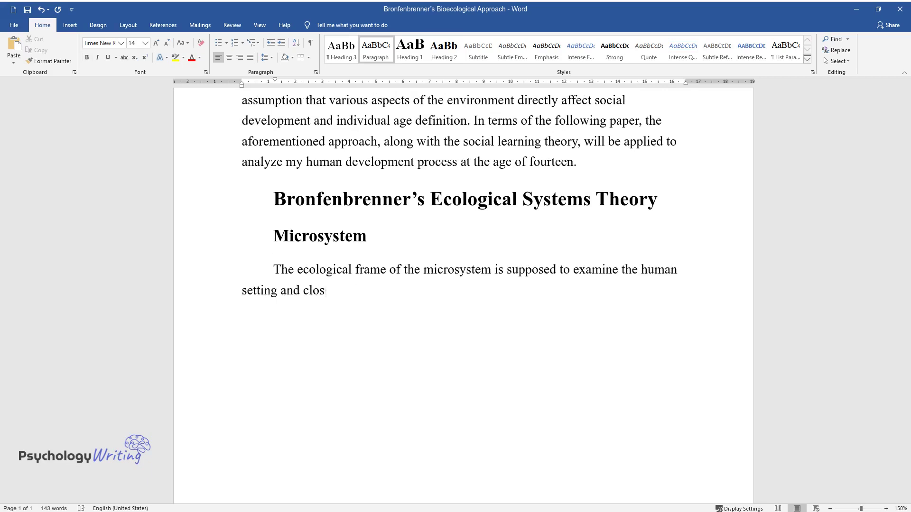
text(est surroundings. At the age of fo)
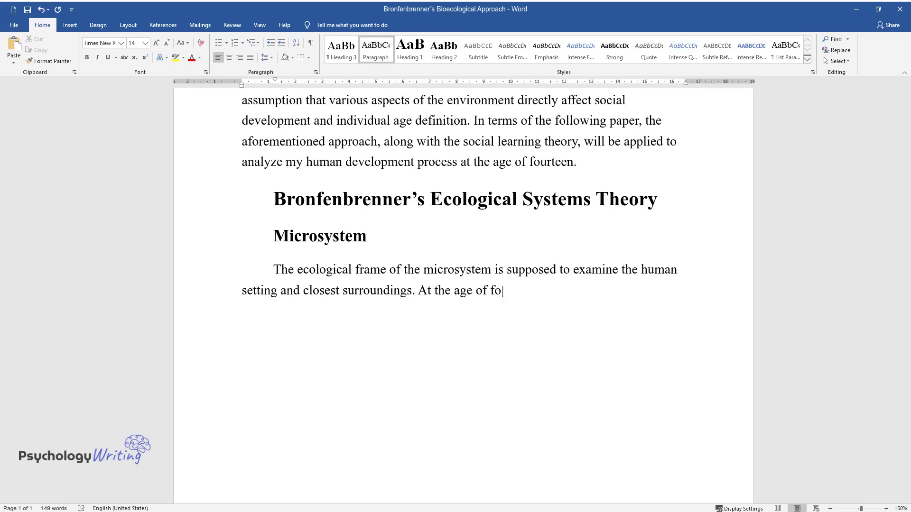
text(urteen, my family consisted of a 4)
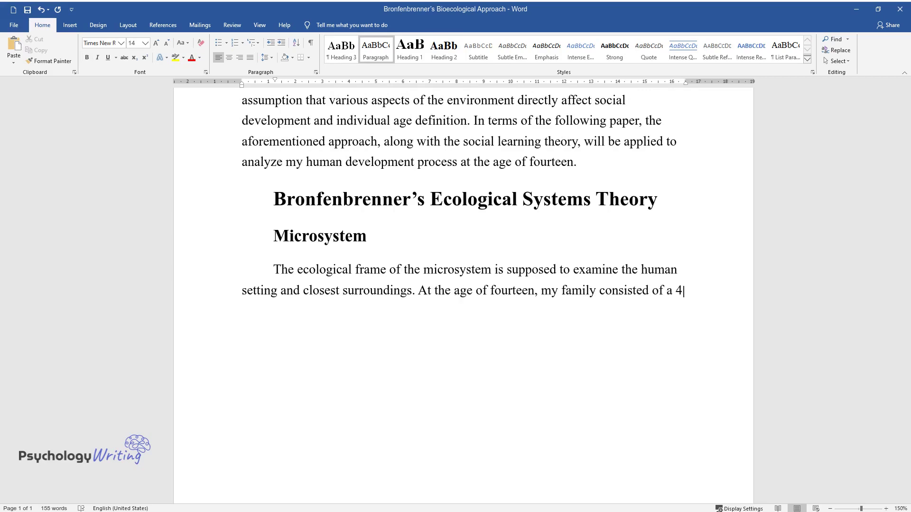
text(0-year-old mother and a 7-year-ol)
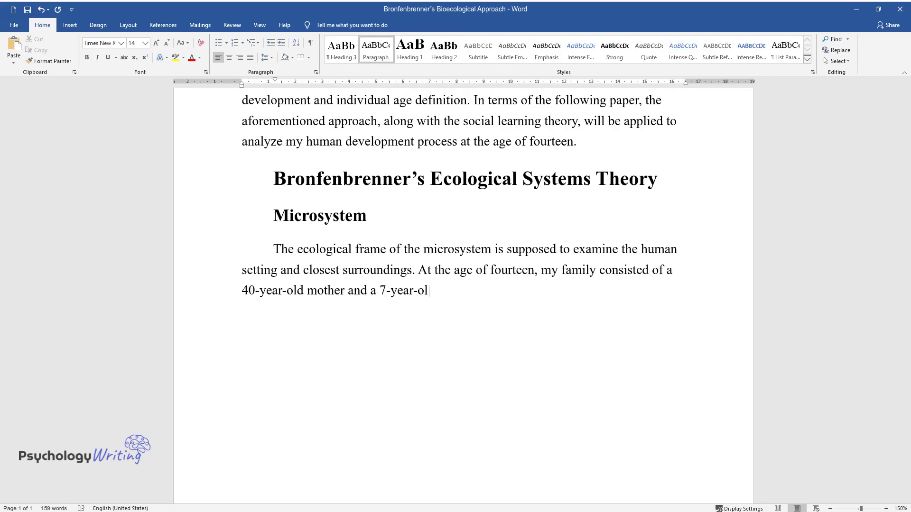
text(d sister. The father left the fami)
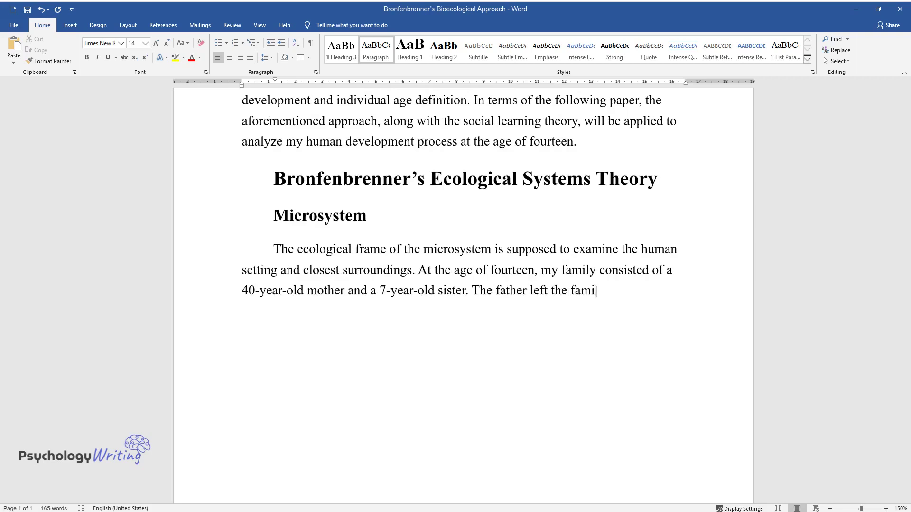
text(ly at the time, and we all were going through some hardship due to t)
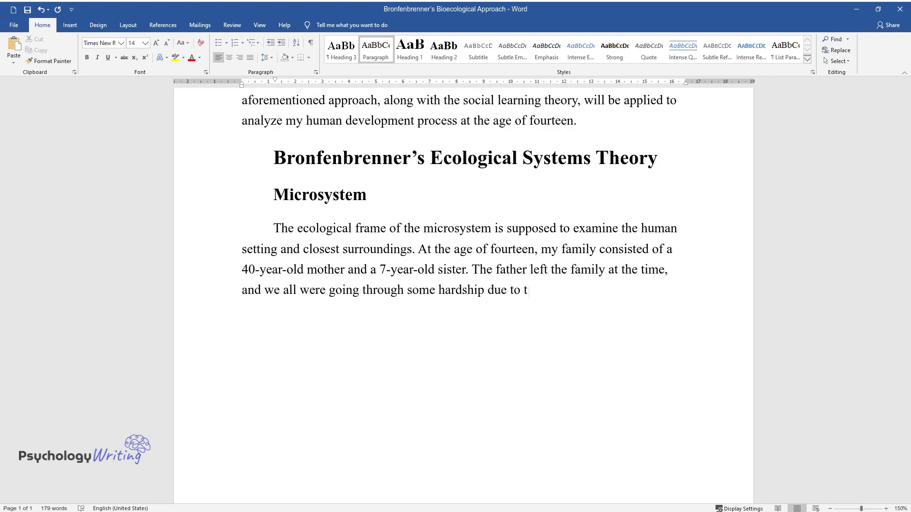
text(hat fact. Speaking of school, I us)
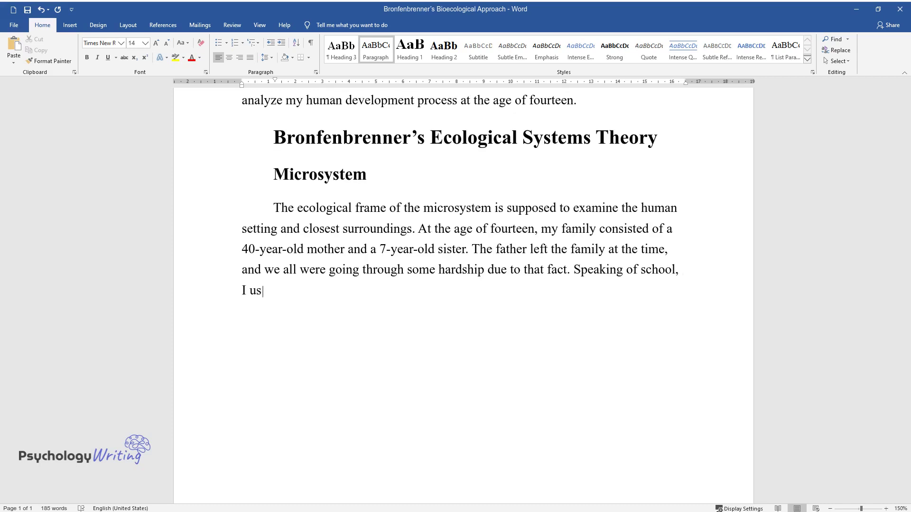
text(ed to be a 10th-grade student with)
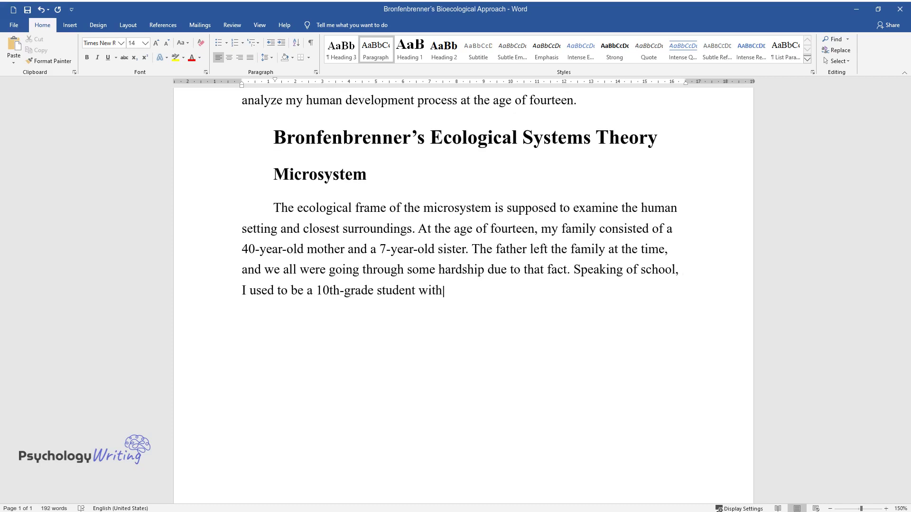
text( dedicated and open-minded teache)
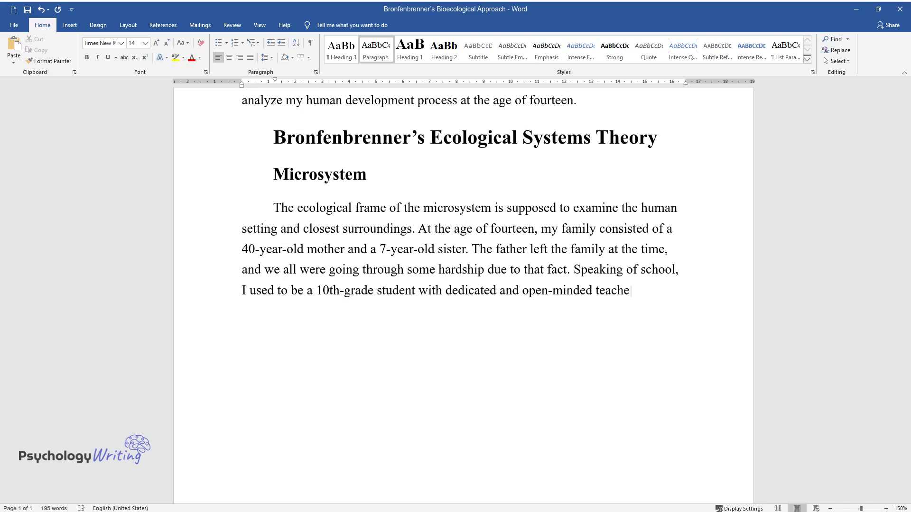
text(rs who encouraged me to study and b)
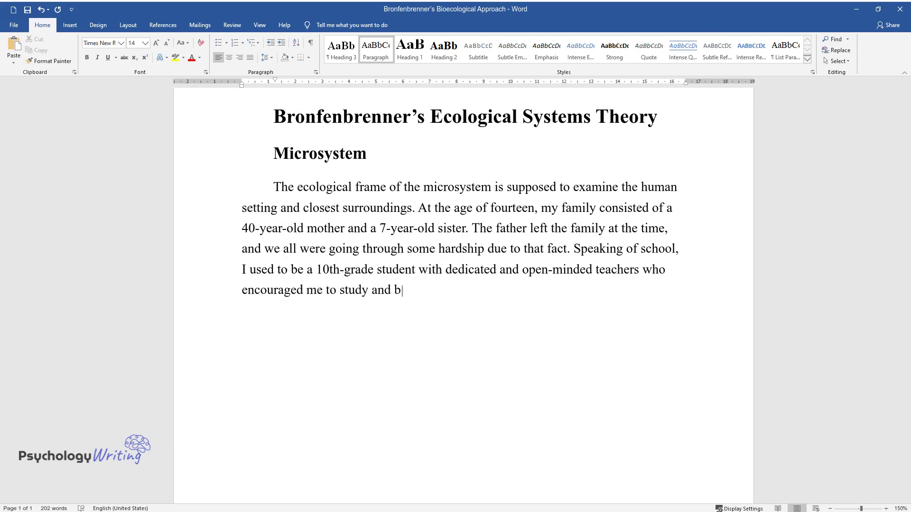
text(roaden my horizons. However, under)
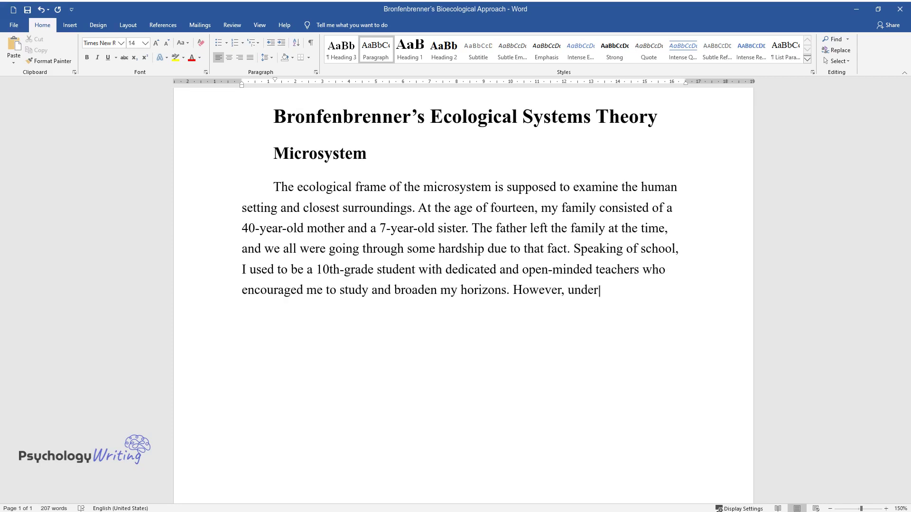
text( the circumstances, the school could no longer rema)
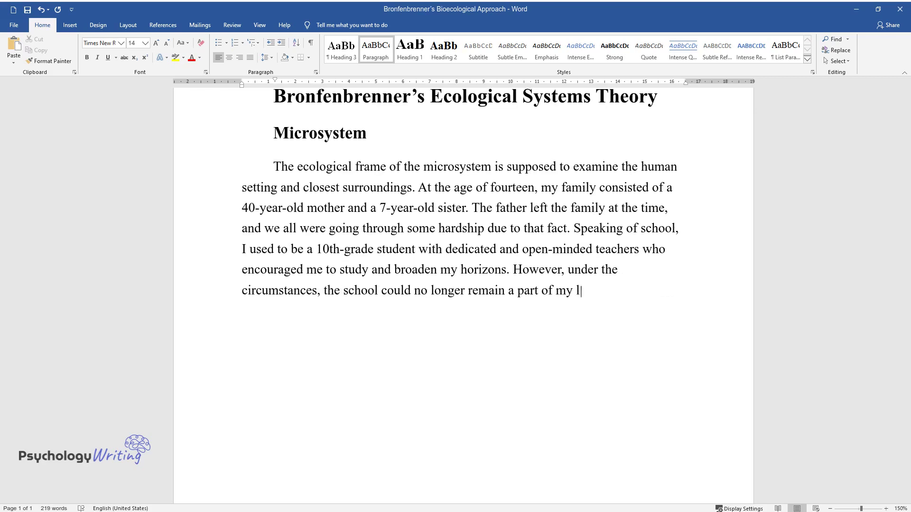
text(in a part of my life due to the family's financial struggles. The pr)
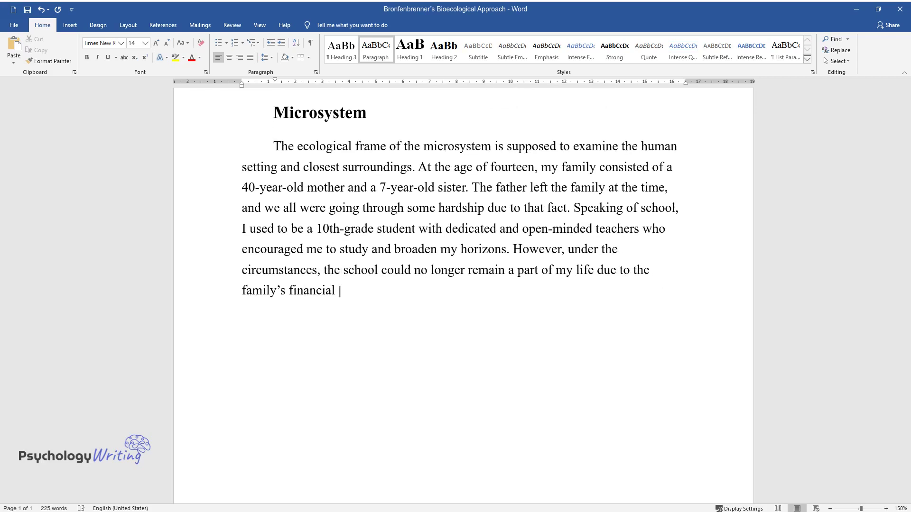
text(ocess of communi)
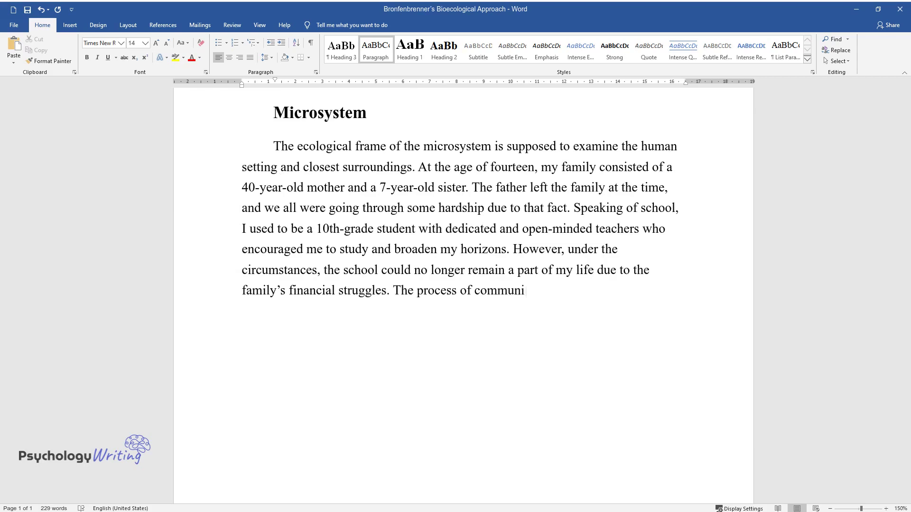
text(cation with peers at the time was also distorted because of)
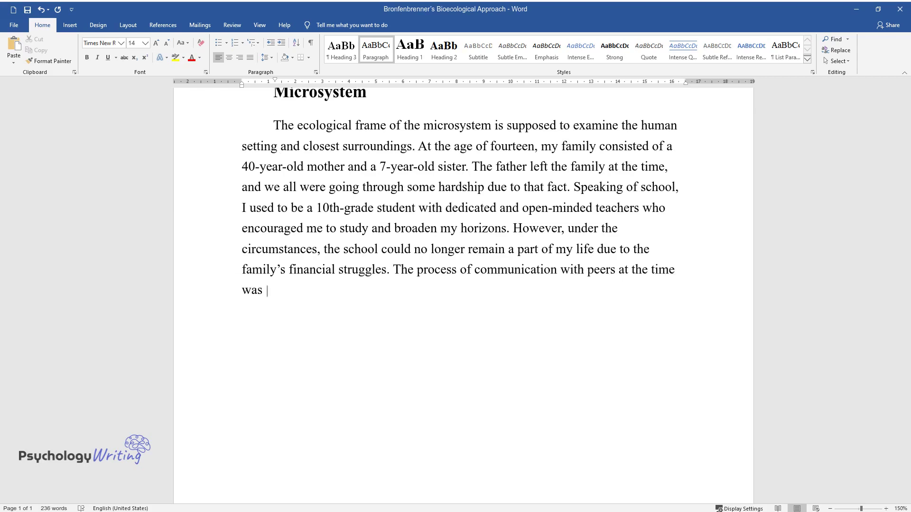
text( my moral)
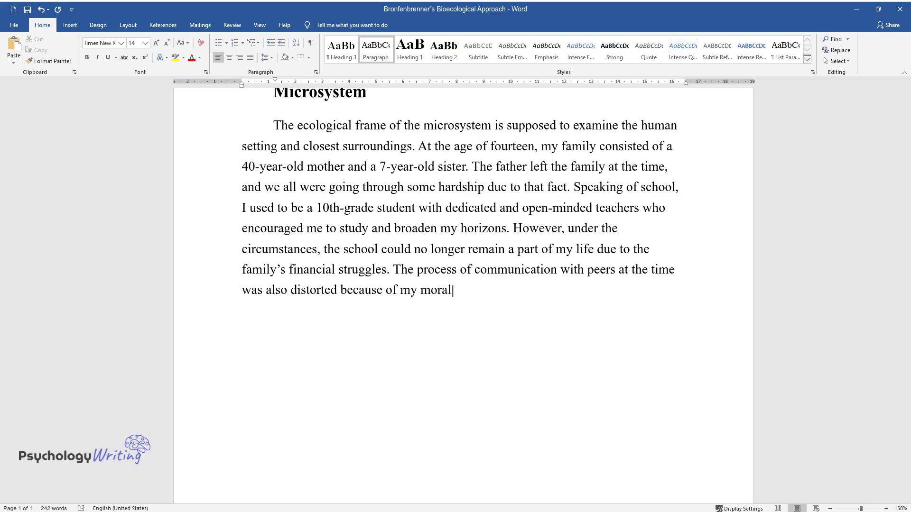
text( obligation to sustain my family. )
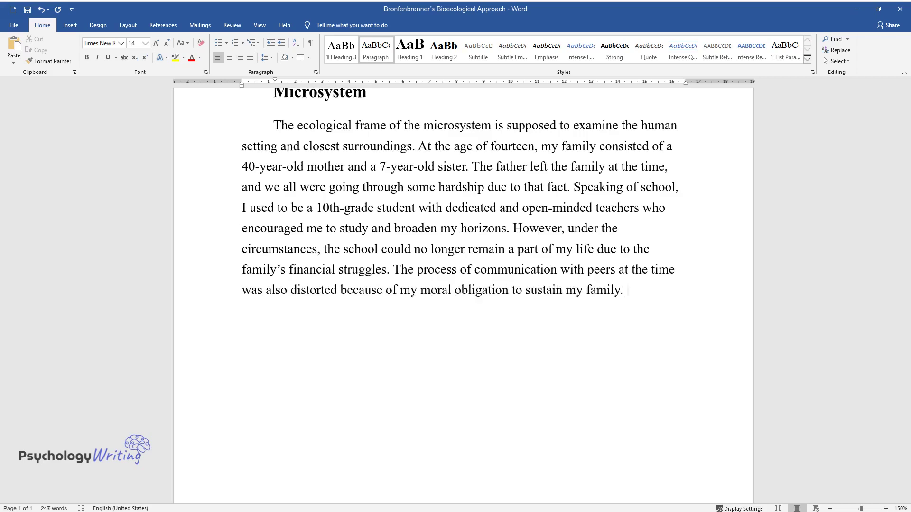
text(As a result, I became entirely detached fr)
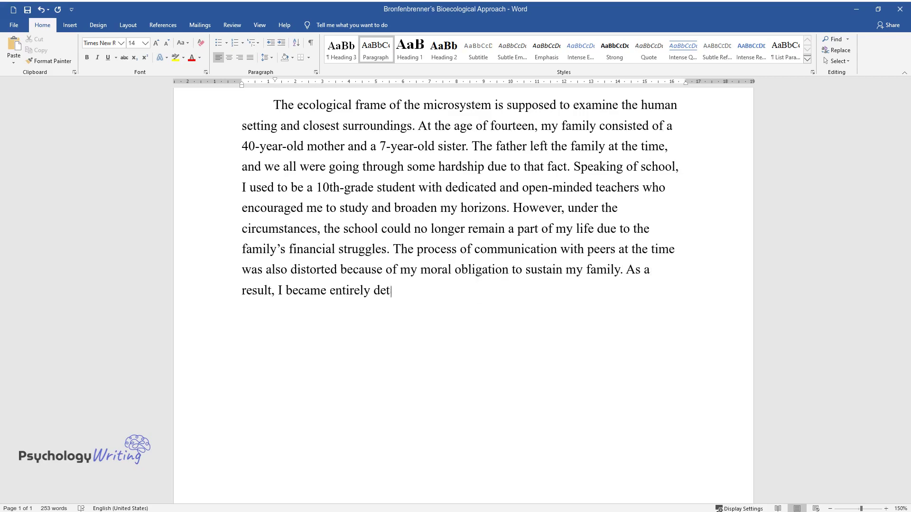
text(om my high school communit)
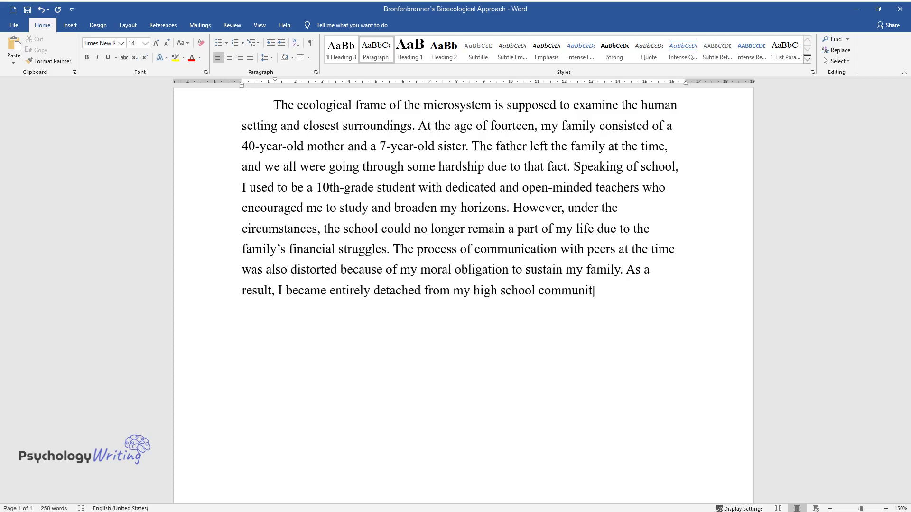
text(y. People I was talking to)
text( daily a)
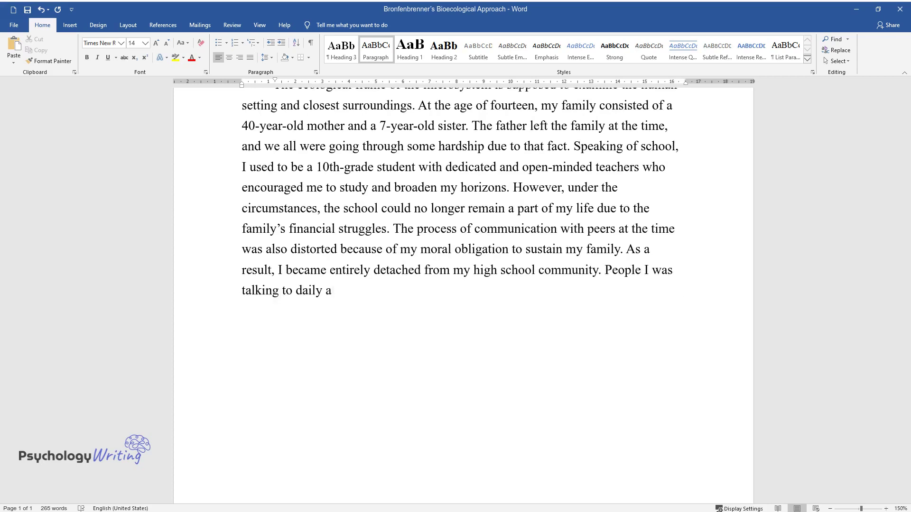
text(t the time were quite diverse, as )
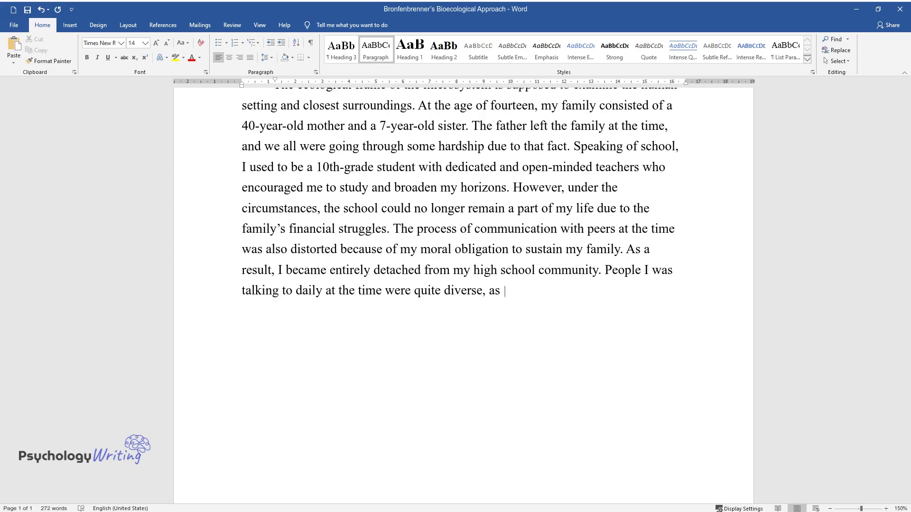
text(I worked with individuals of different age)
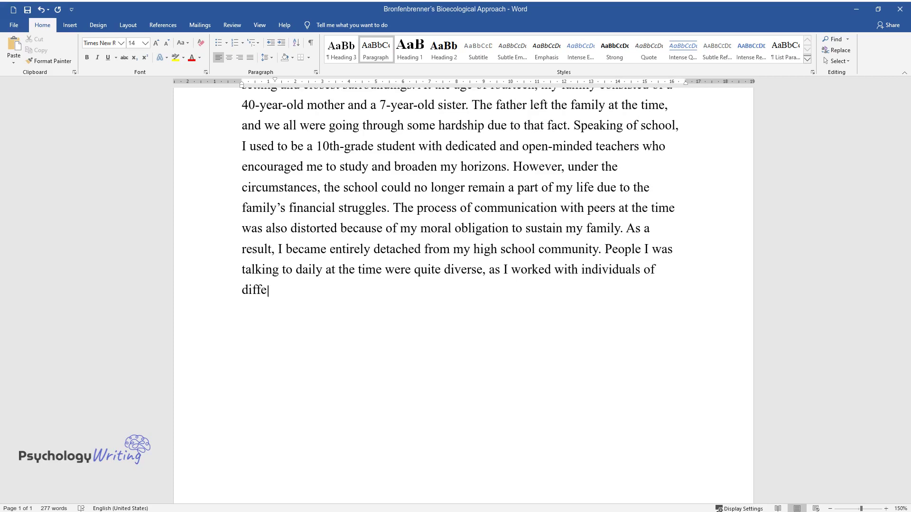
text(hnic groups.)
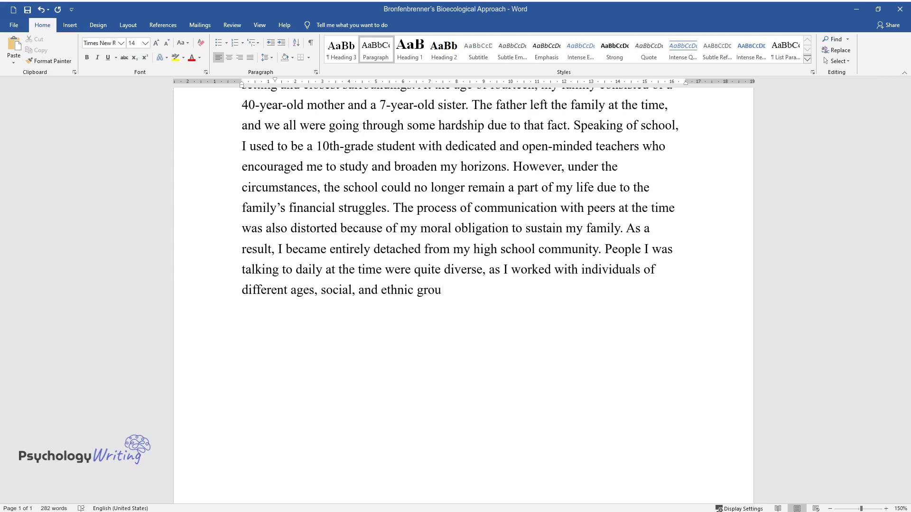
key(Return)
Add a 'Mesosystem' subheading and its paragraph about feeling isolated after leaving school
text(Mesosystem)
key(Return)
text(Accordi)
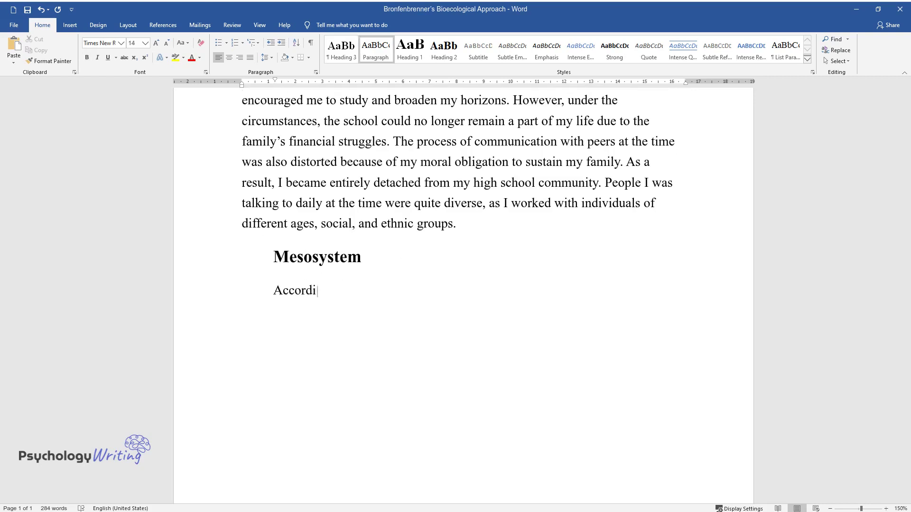
text(ng to Lally & Valentine-French, the )
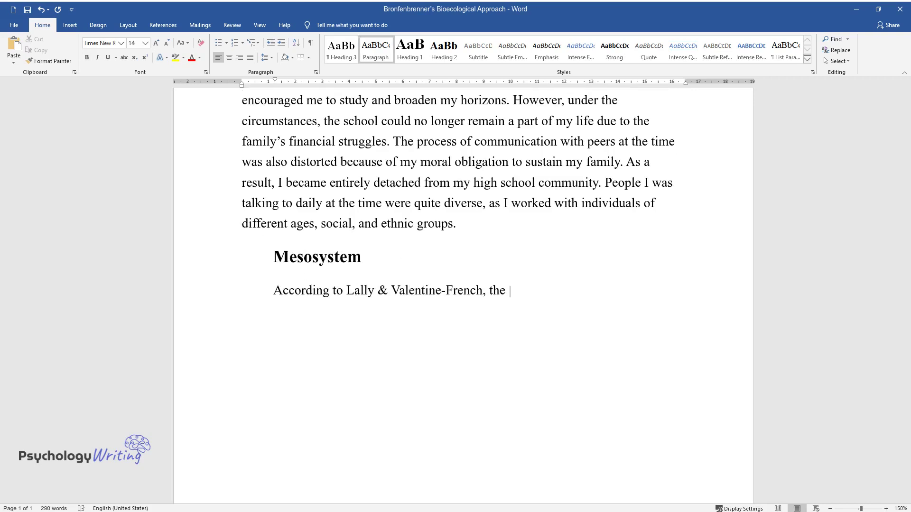
text(second level of Bronfenbrenner’s th)
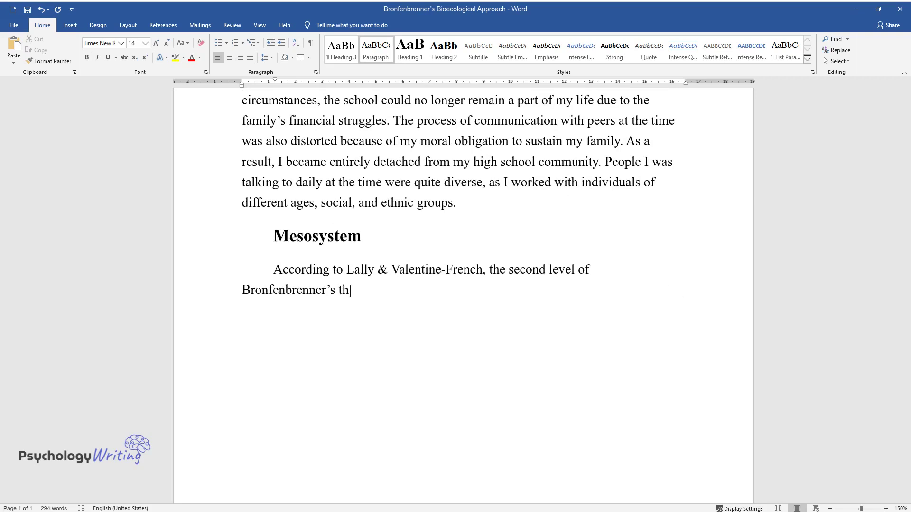
text(eory correlates with microsystem co)
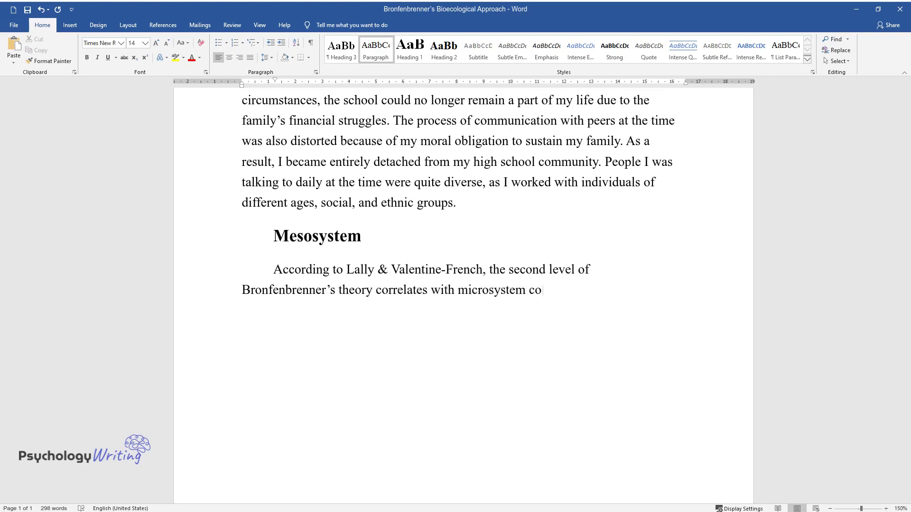
text(nstituents being examined in the larger cont)
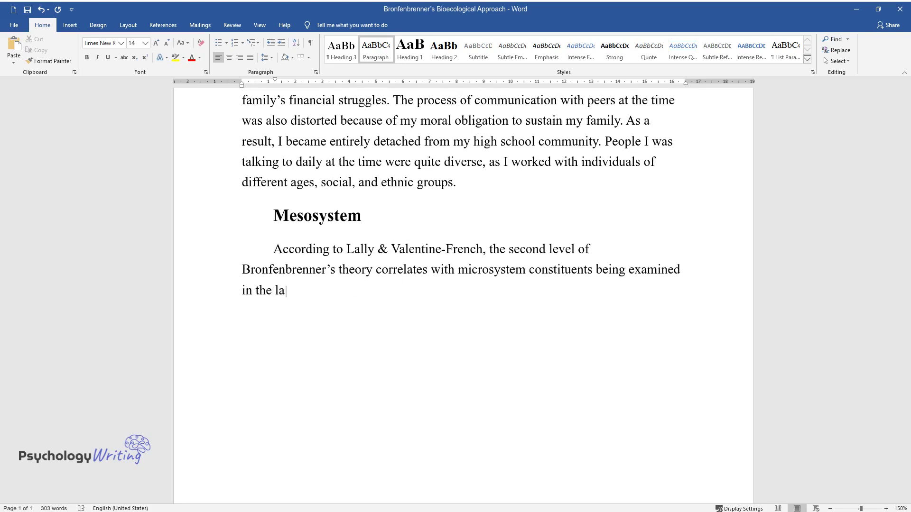
text(ext of educational/working)
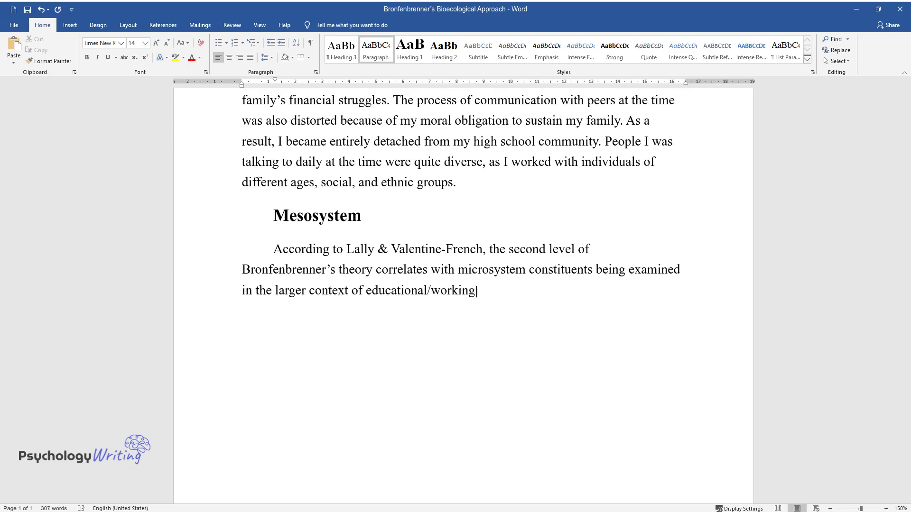
text( institutions. As was mentioned abo)
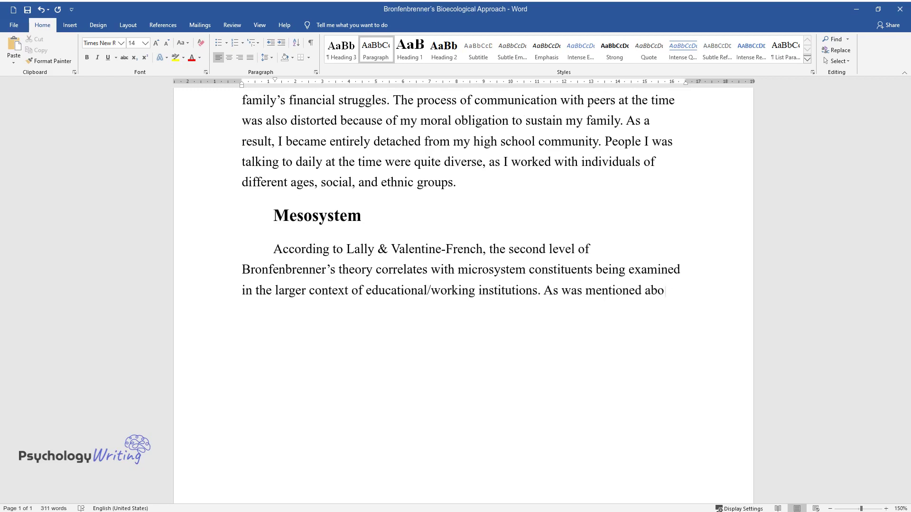
text(ve, my whole environment at the age of 14 was unlike the style of livi)
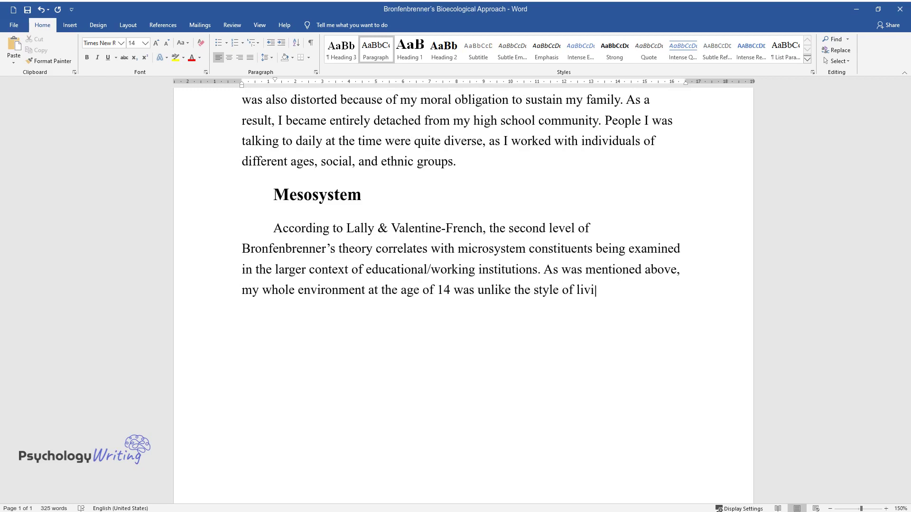
text(ng of my peers. Bearing in mind my intention)
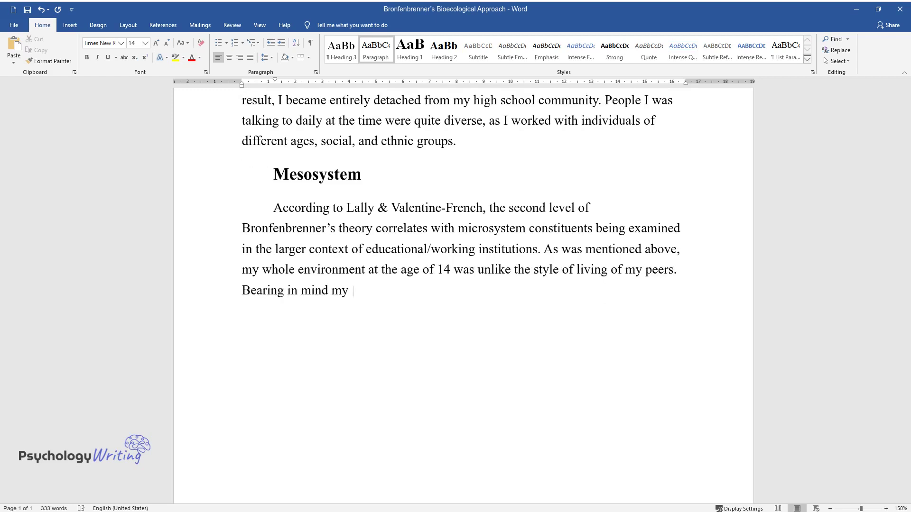
text( to provide financial supp)
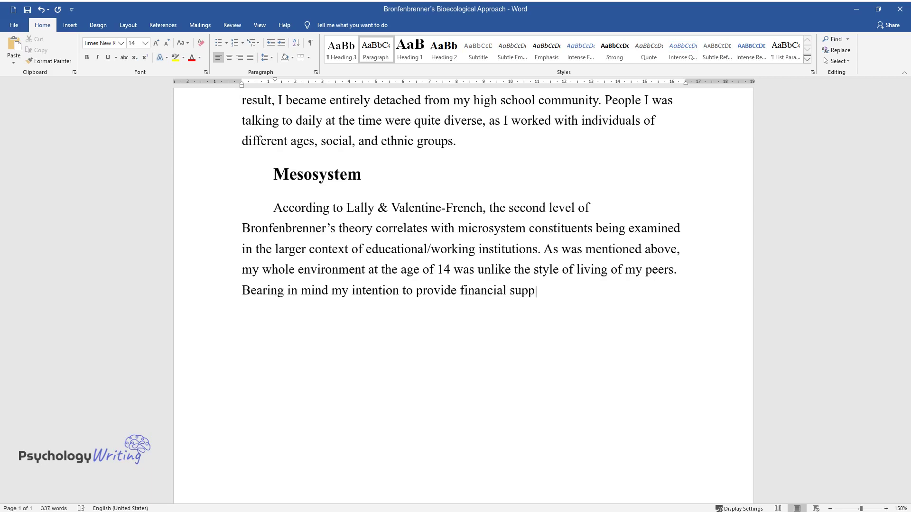
text(ort for the family and handle the consequenc)
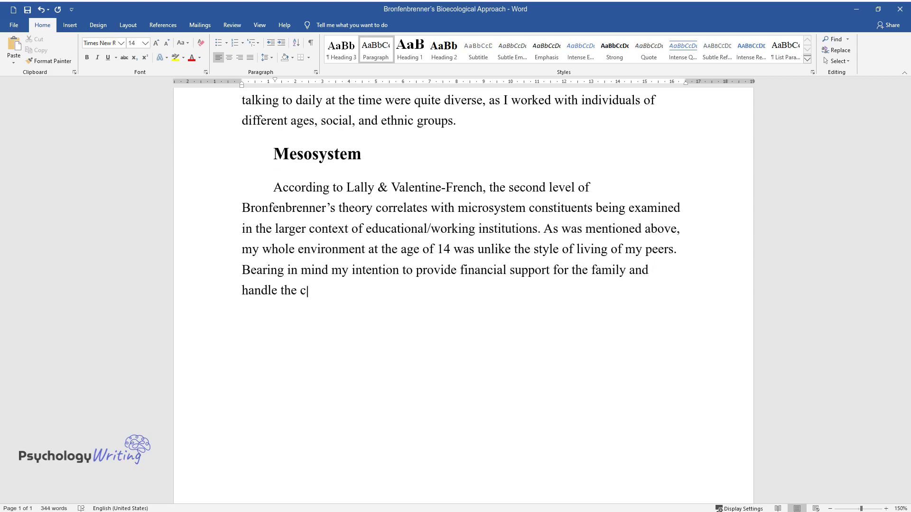
text(es of leaving school, my mo)
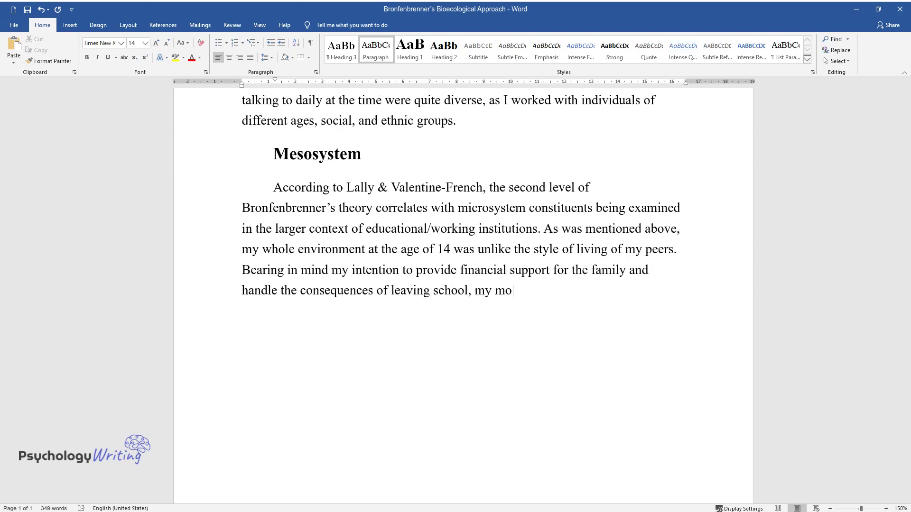
text(ther at the time did not communica)
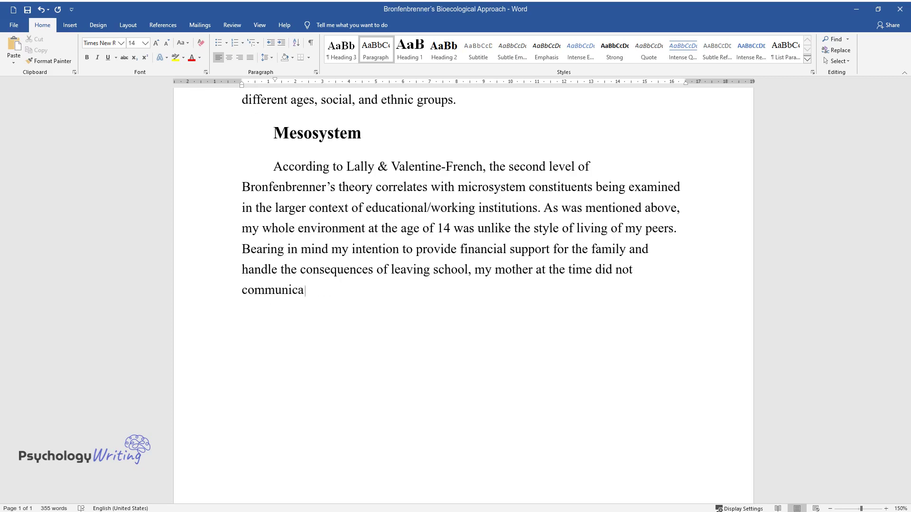
text(te with school institutions; neither)
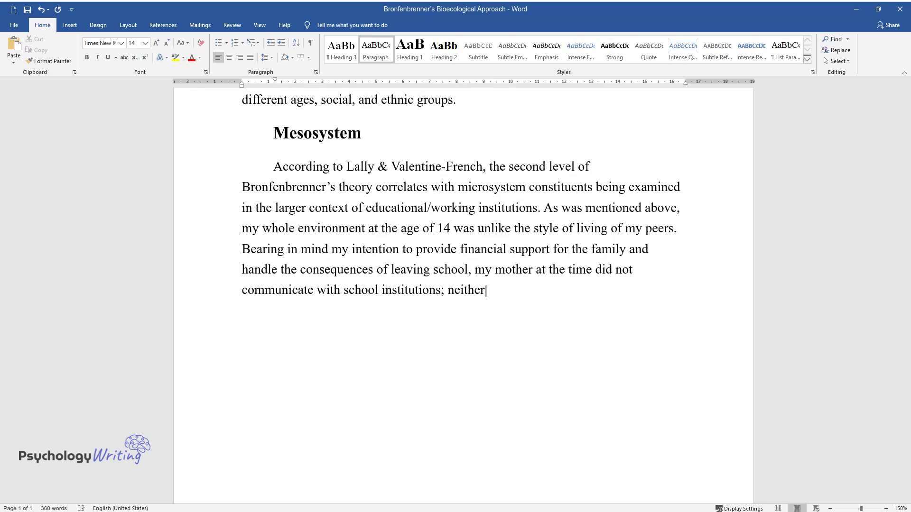
text( did she help with my work. Althoug)
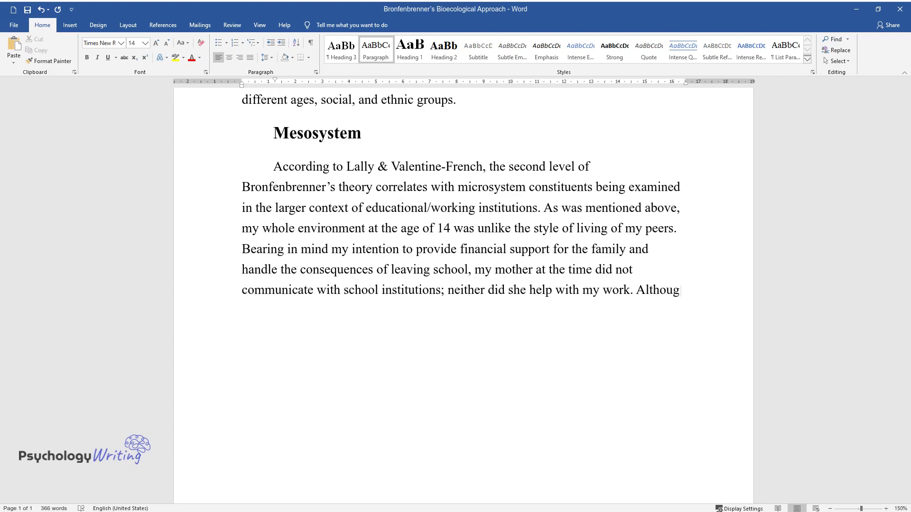
text(h I had a good school record befor)
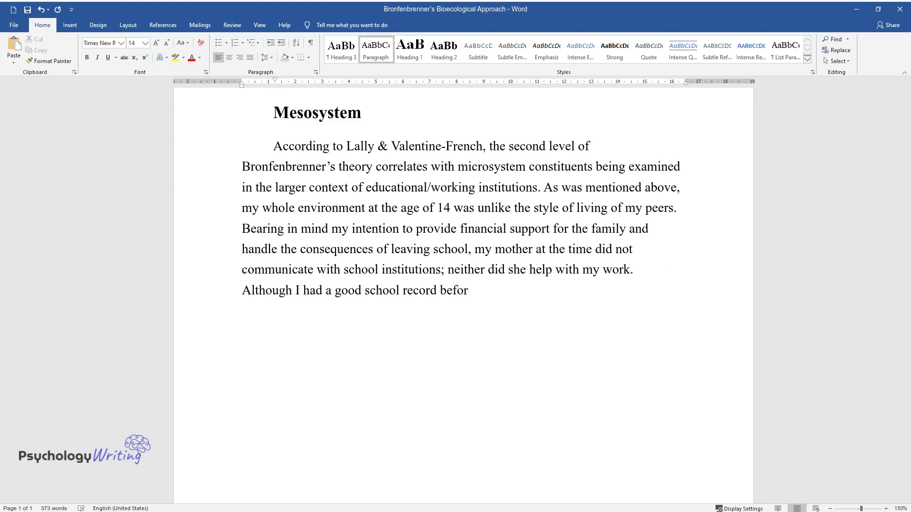
text(e leaving, there was still no paren)
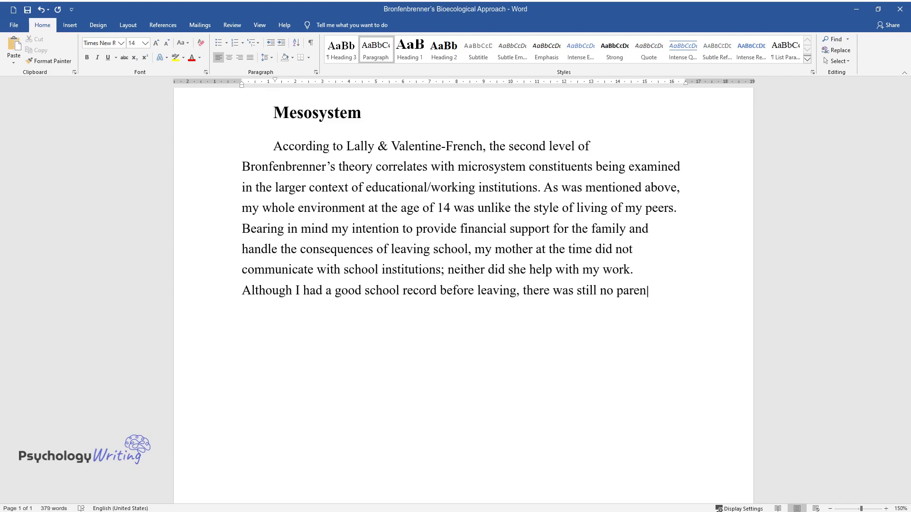
text(tal intervention in terms of communi)
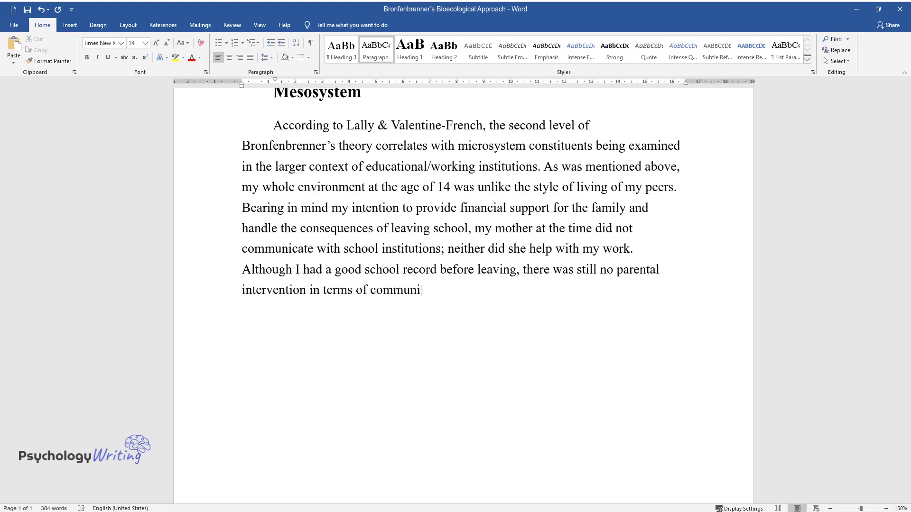
text(cation with the school and encourag)
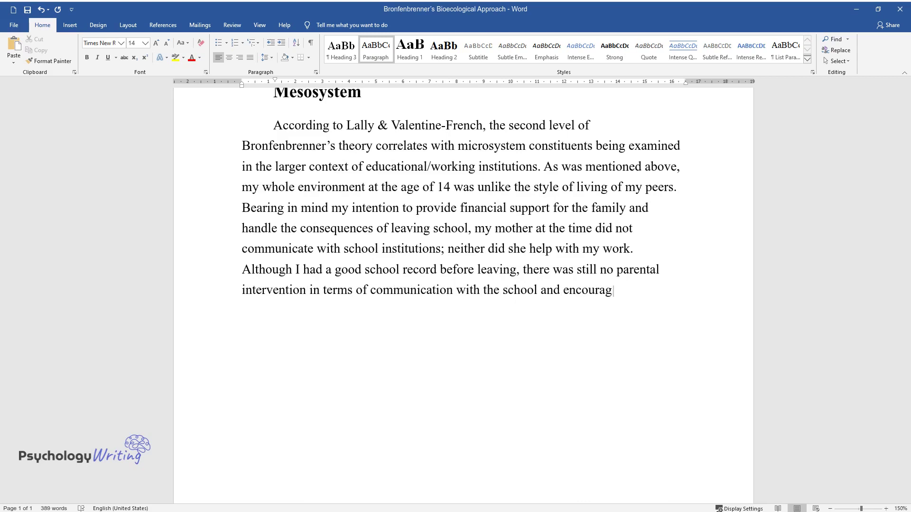
text(ement to study. Speaking of communi)
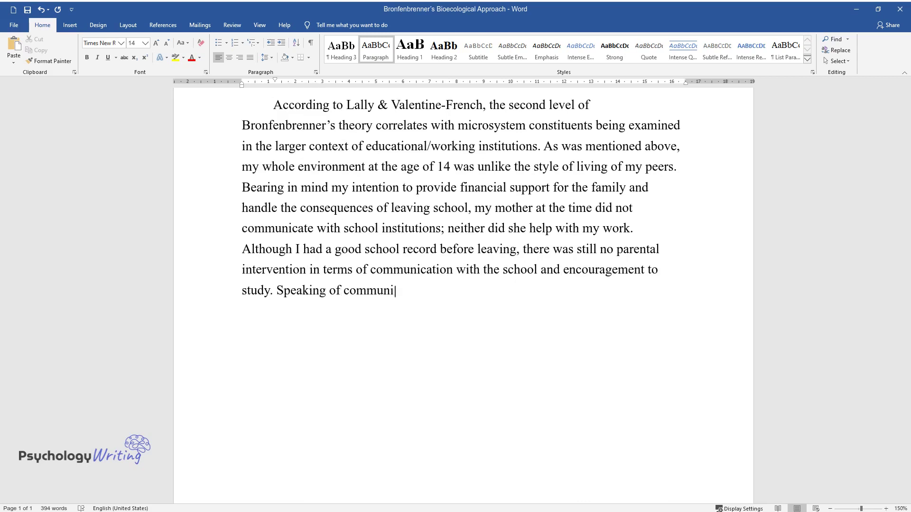
text(ty support, there was not much publ)
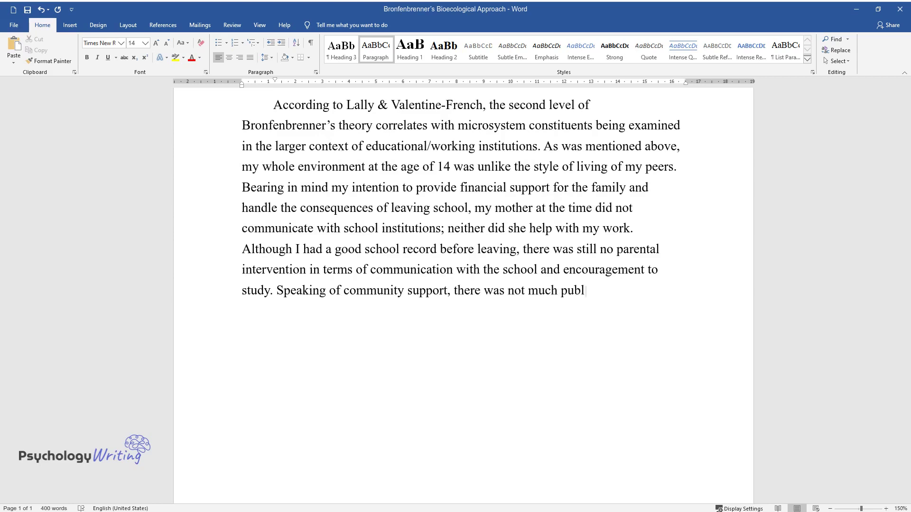
text(ic approval for a 14-year-old school dropout, as peop)
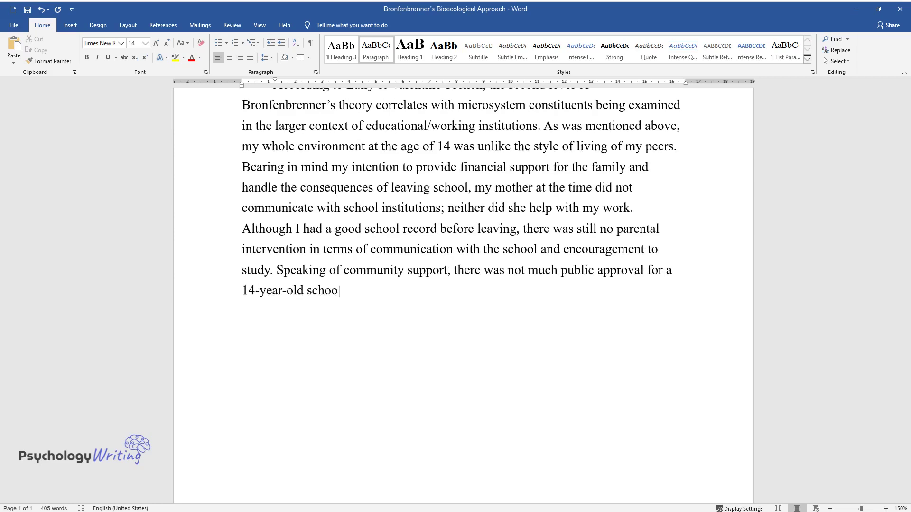
text(le were convinced)
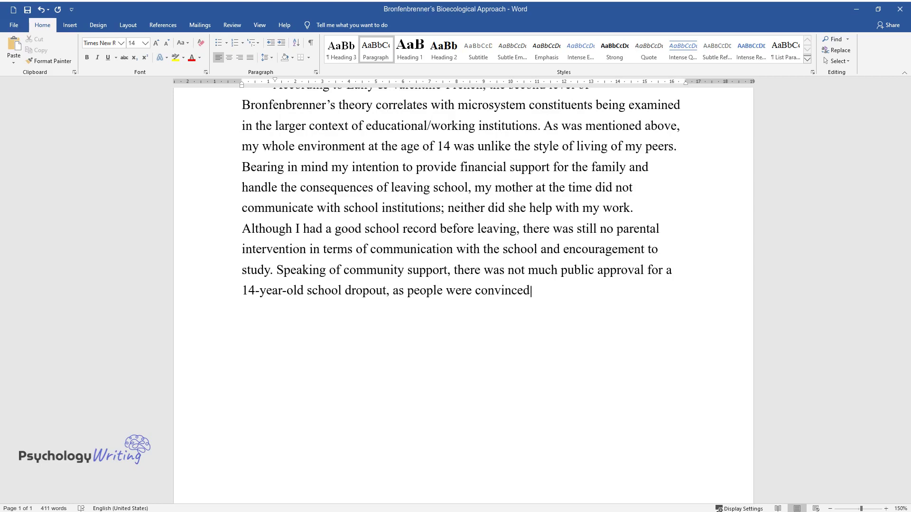
text( there was no other option for me t)
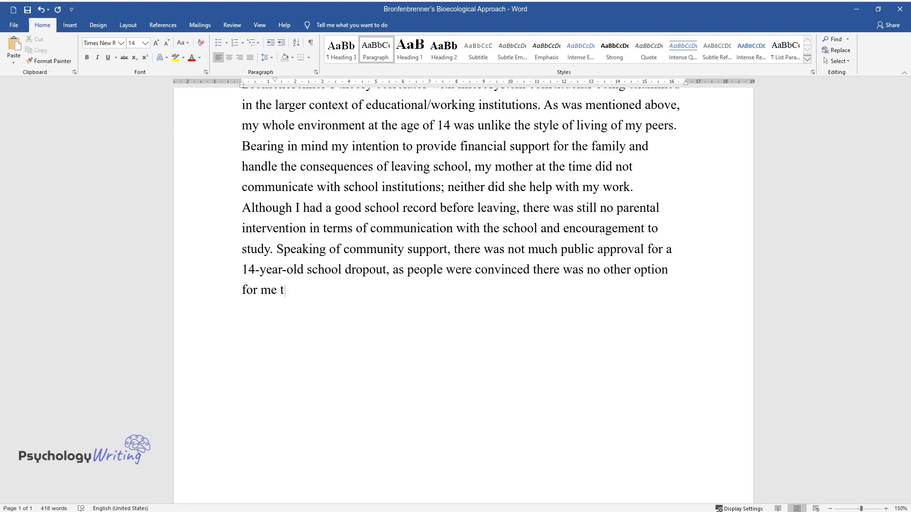
text(han to graduate. Hence, I was feelin)
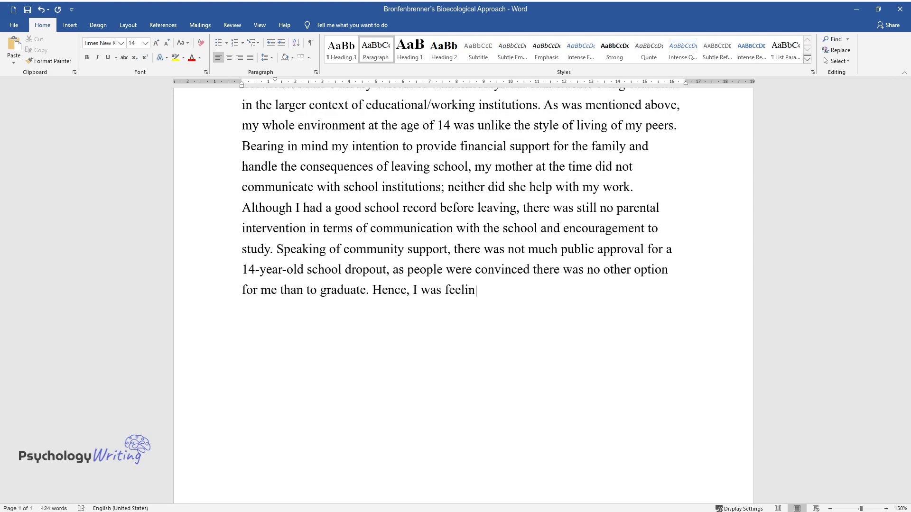
text(g rather isolated in the context of)
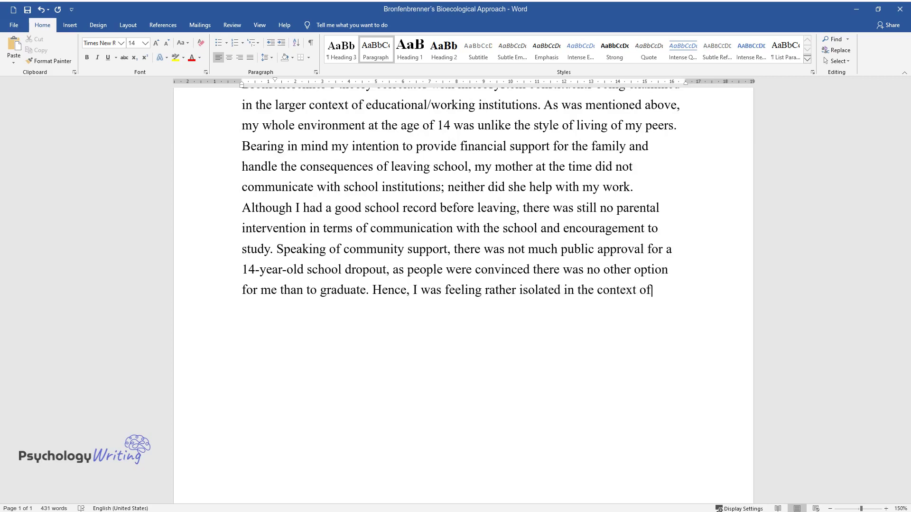
text( my environment.)
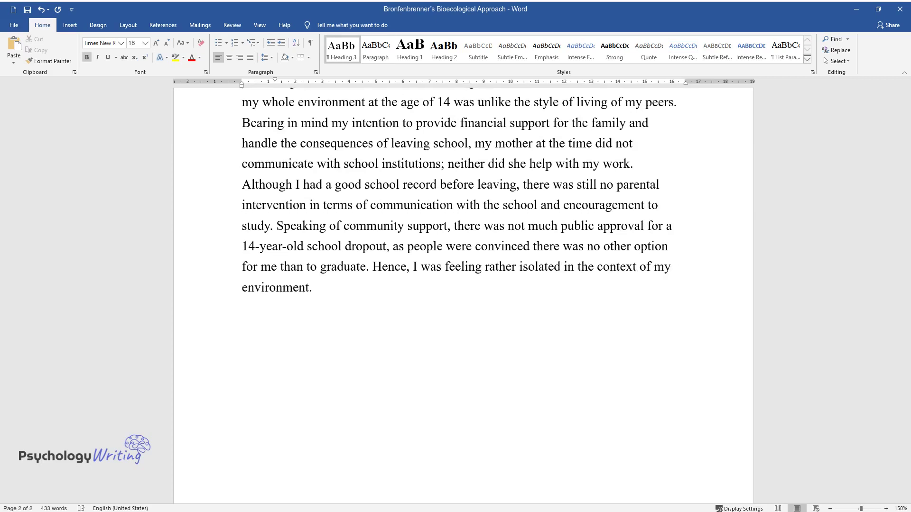
text(Exosystem)
key(Return)
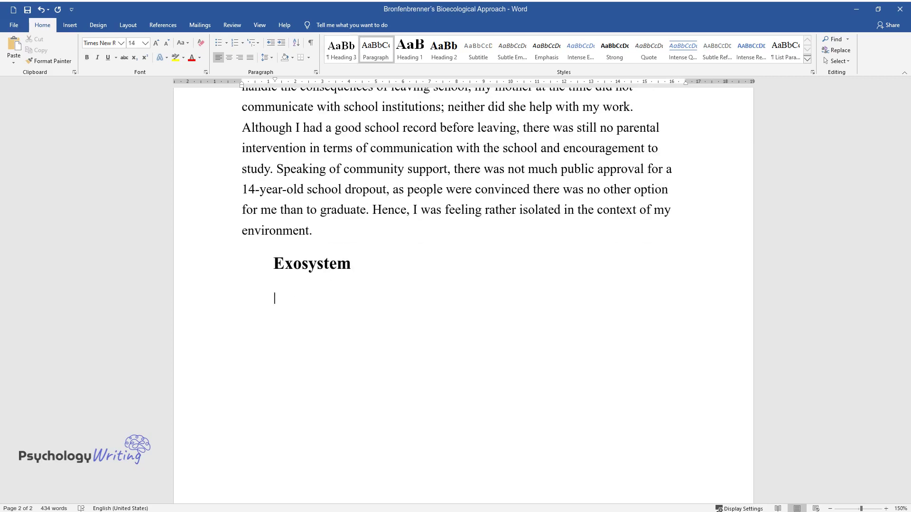
Write the Exosystem paragraph on financial dependence on parents and no money for entertainment; start a Heading 3 line
text(The notion of the exosy)
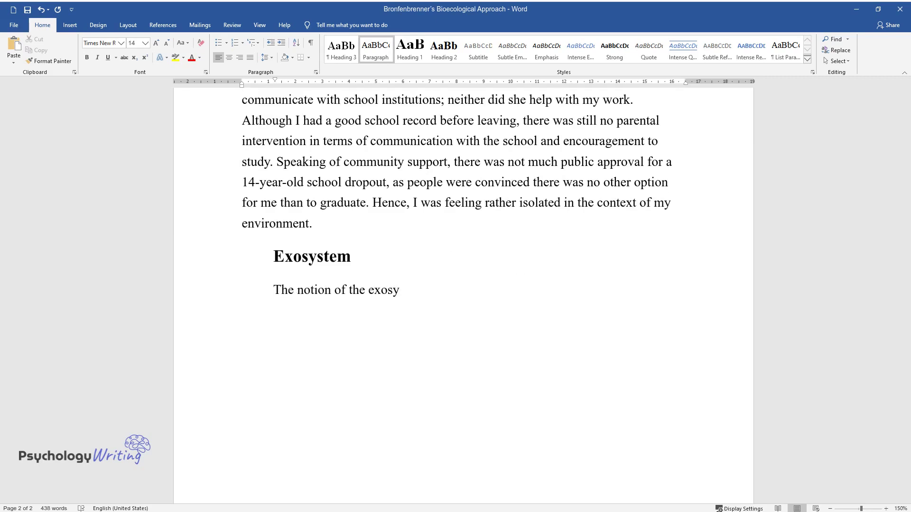
text(stem implies the description of a )
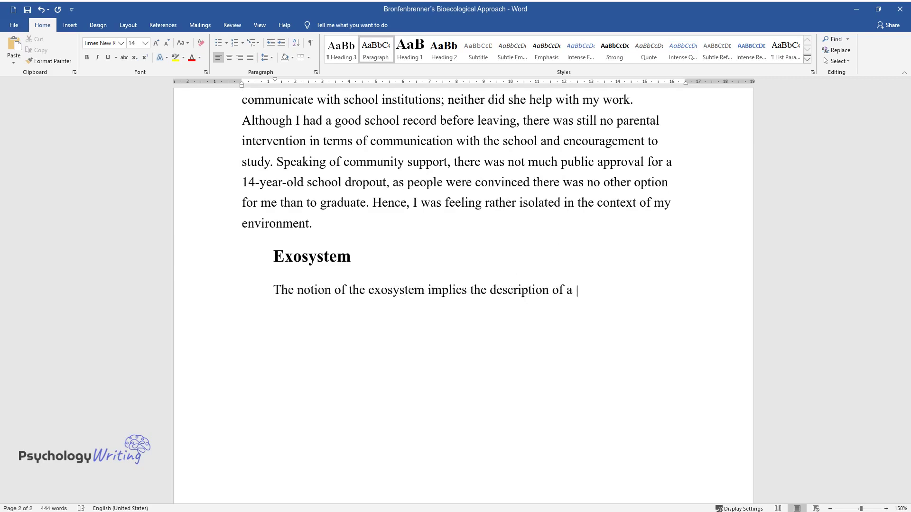
text(broader context of the community. Being a 14-year-old kid, I was supp)
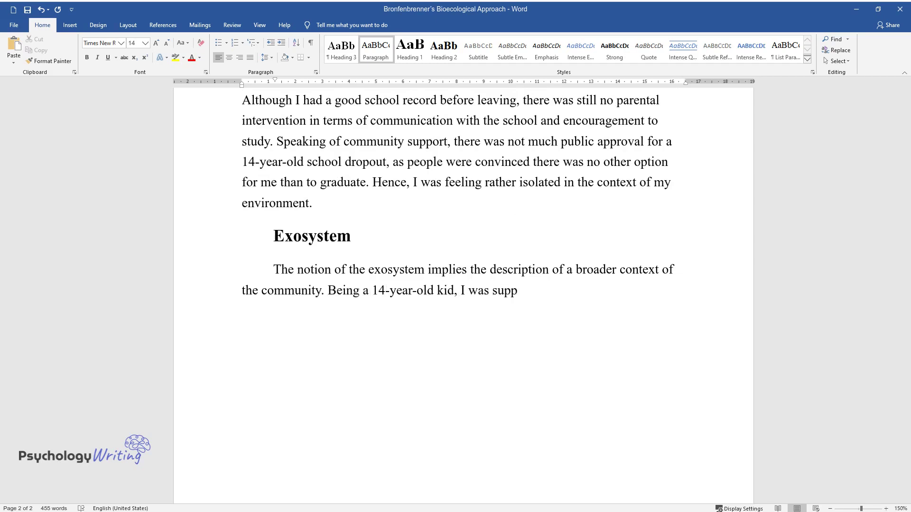
text(osed to be financially dependent o)
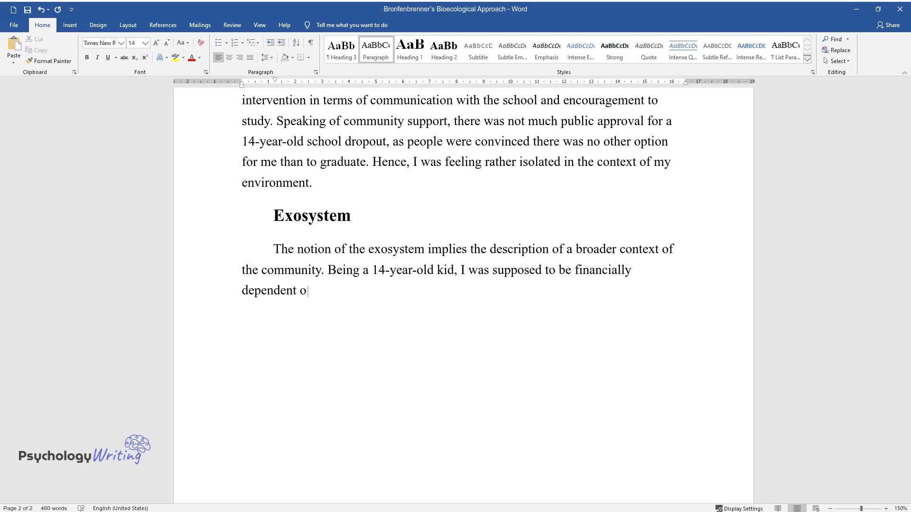
text(n my parents, but the situation in m)
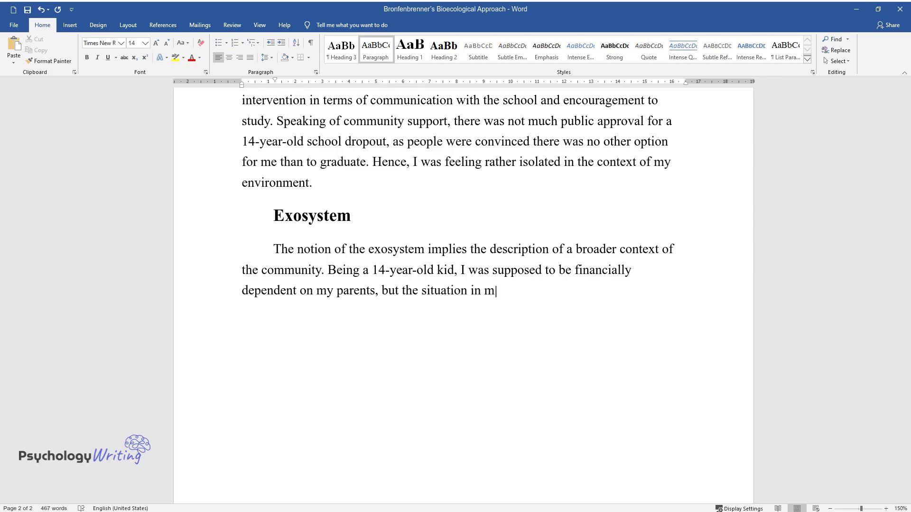
text(y family did not let me find enoug)
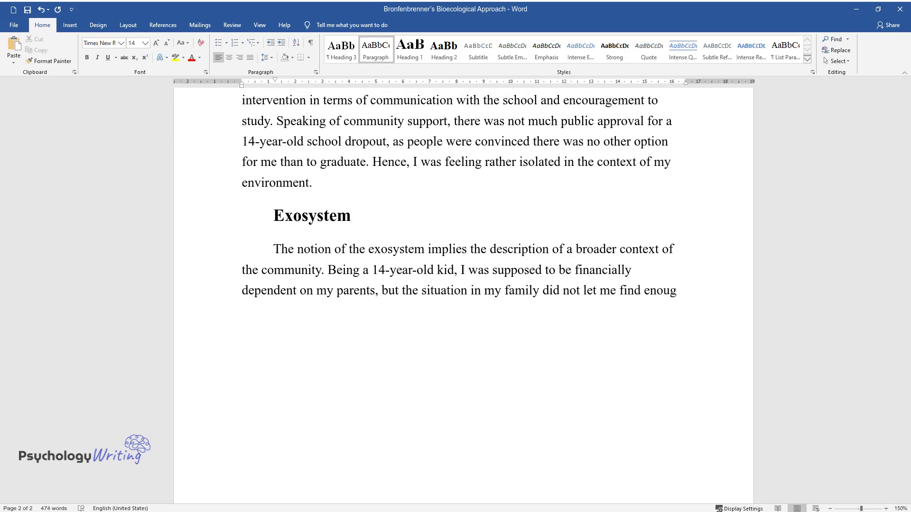
text(h support. My mother was a homemak)
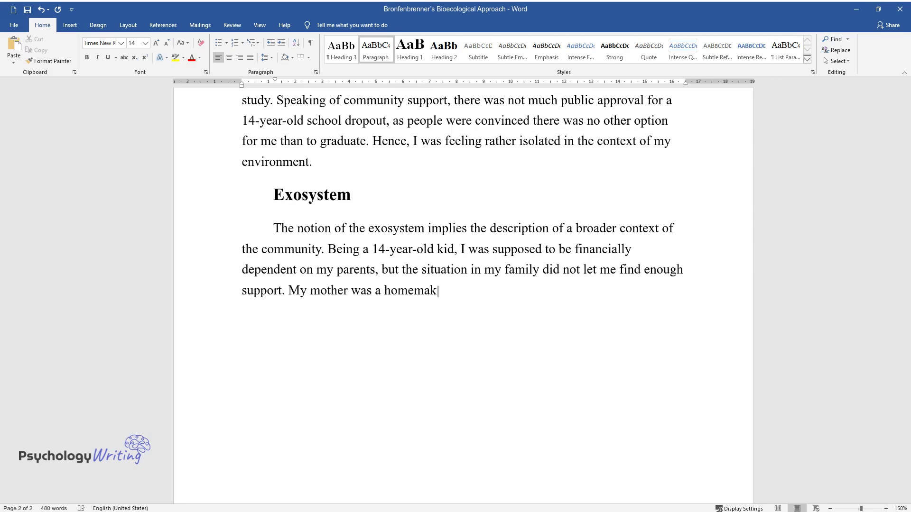
text(er who never was employed, and my f)
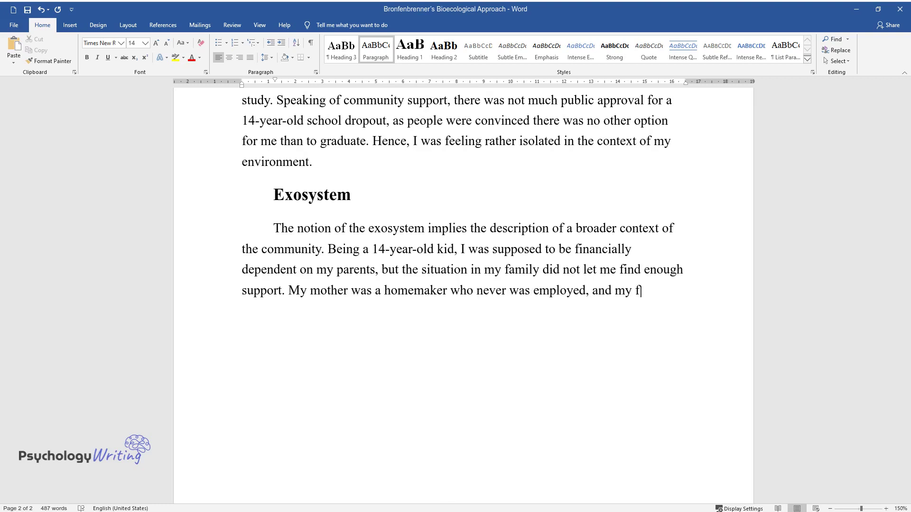
text(ather, who was alcohol-dependent a)
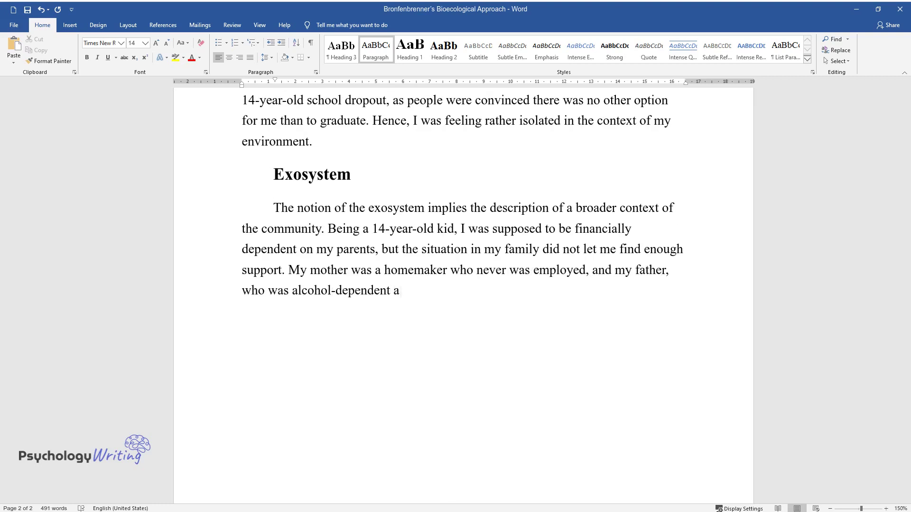
text(t the time, left the family. Since )
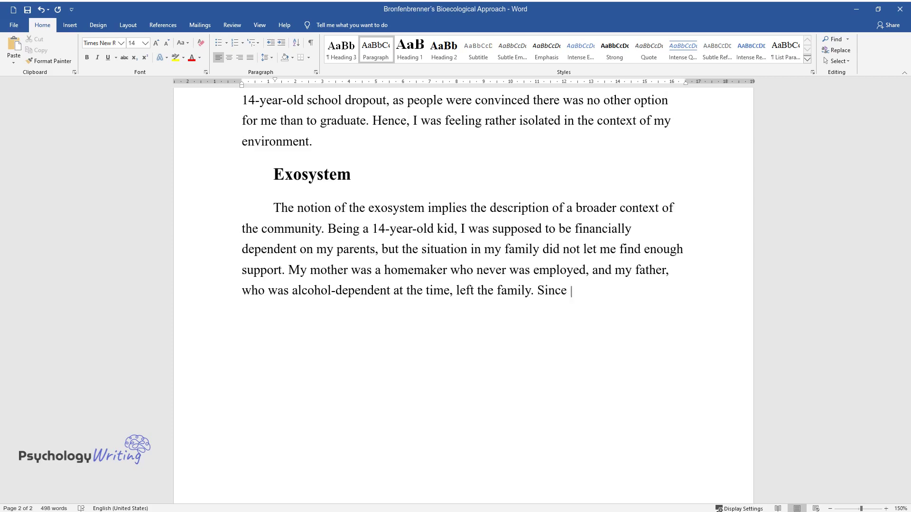
text(I was the provider of financial su)
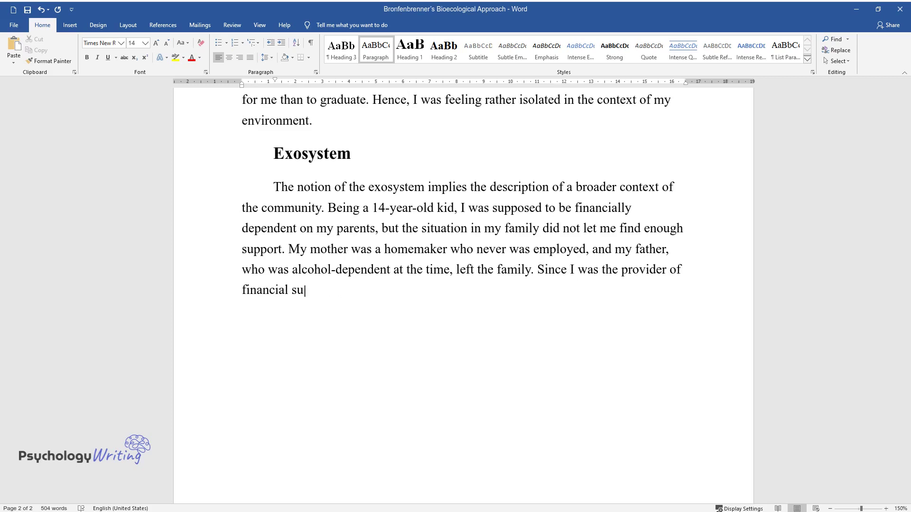
text(pport for the family, there was no)
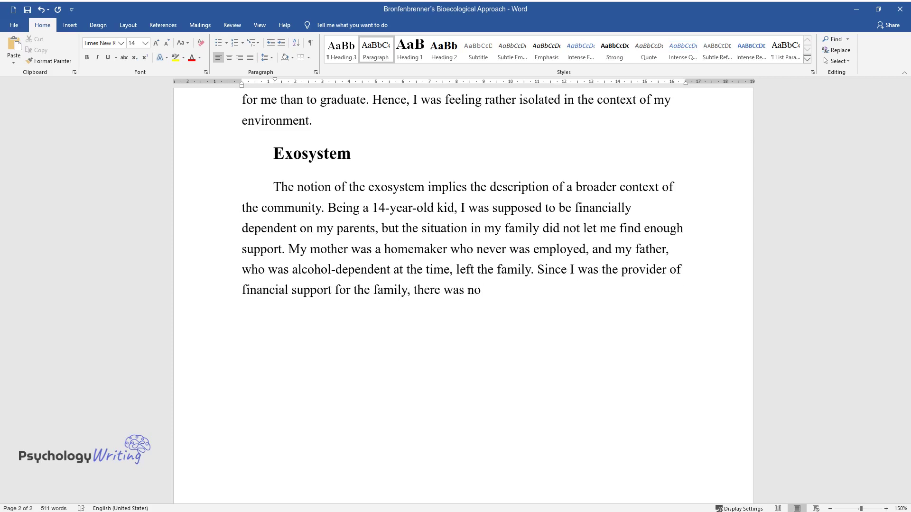
text( opportunity to go on vacations and)
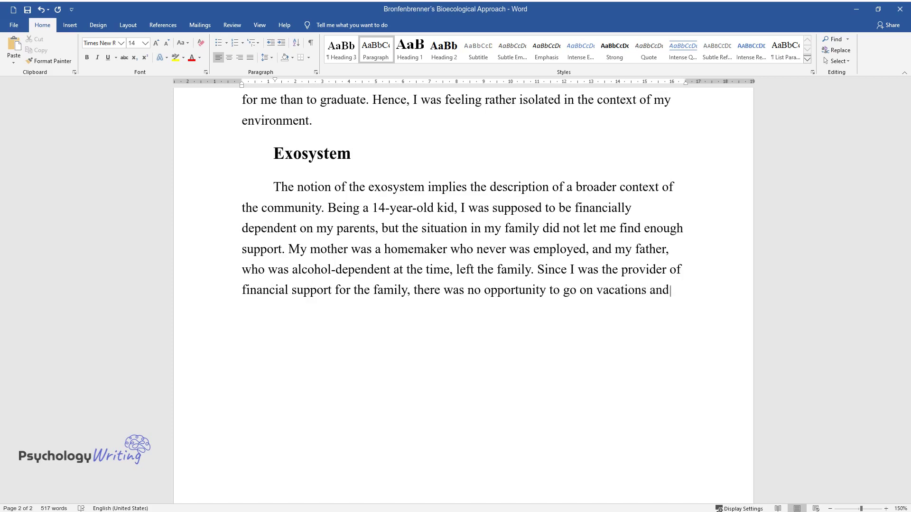
text( spend money on any kind of entert)
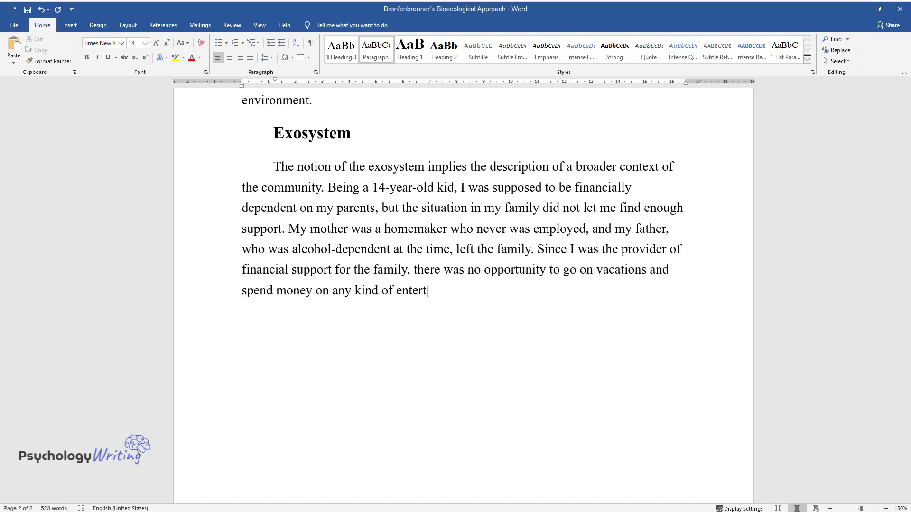
text(ainment.)
key(Return)
key(ctrl+alt+3)
Type the 'Macrosystem' heading and begin its paragraph on the social and cultural background
text(Macr)
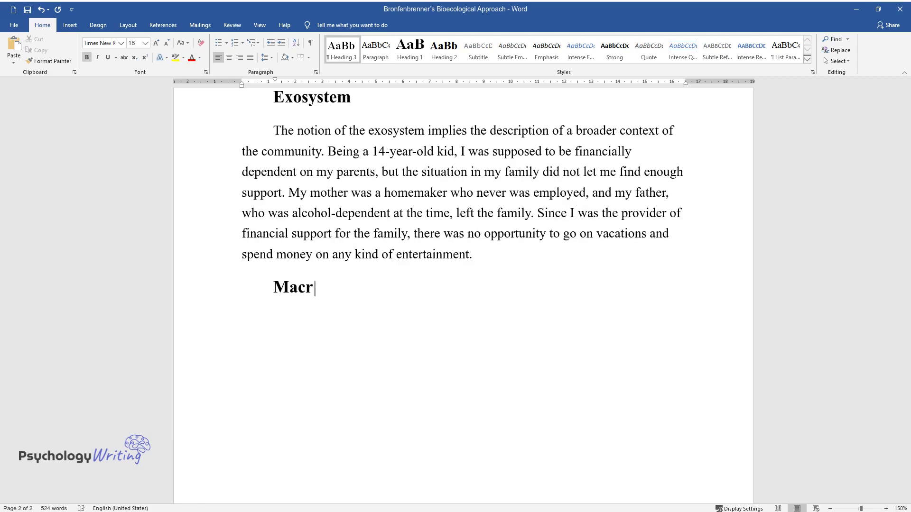
text(osystem)
key(Return)
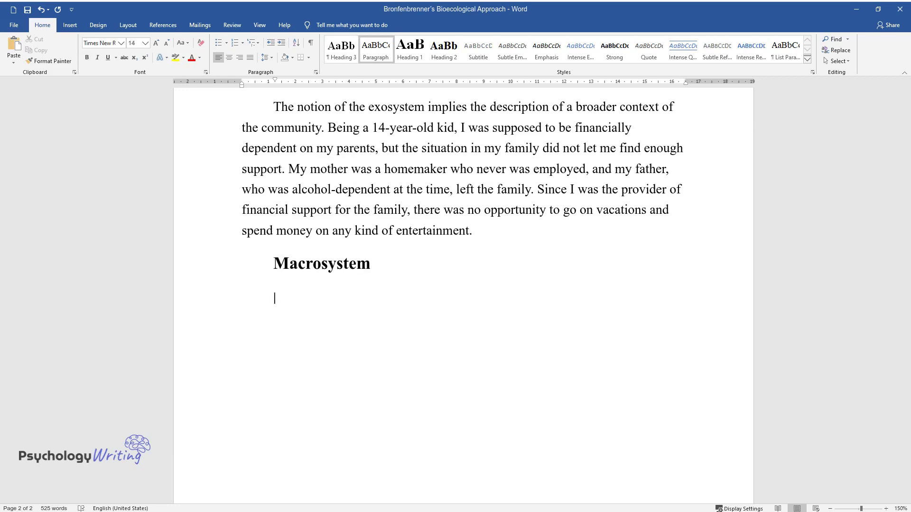
text(This aspect of the deve)
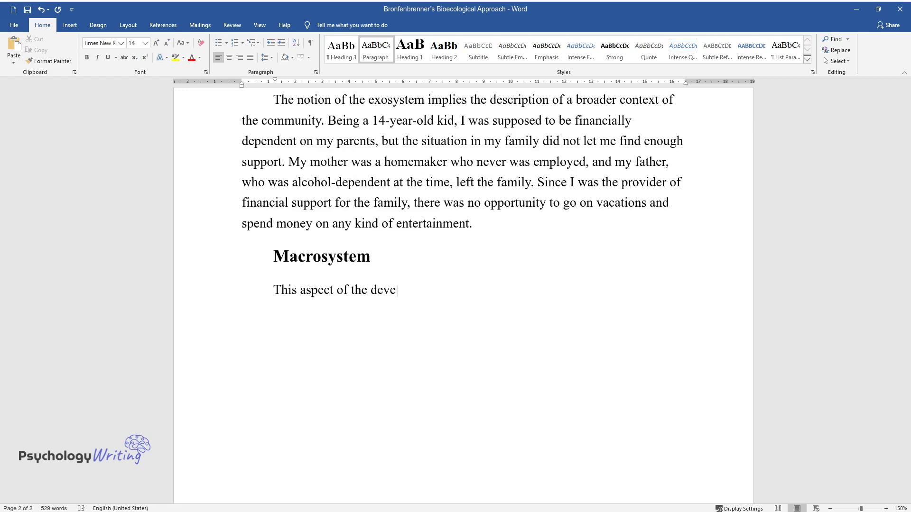
text(lopmental ecosystem considers th)
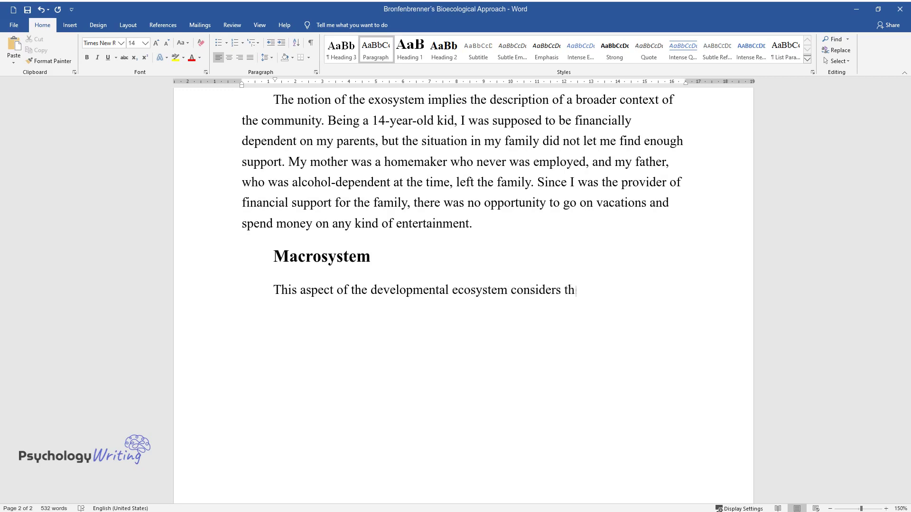
text(e social and cultural background)
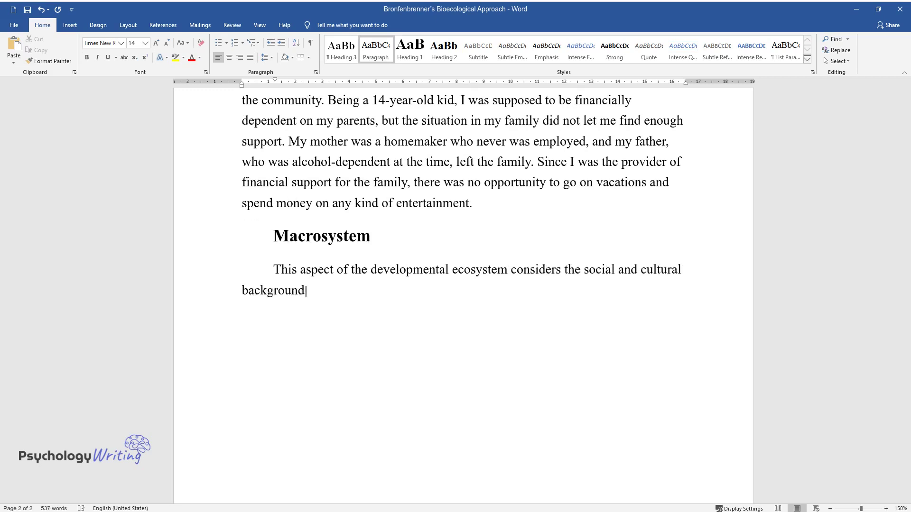
text( of the individuals. When I was fourteen years old, it was 1977)
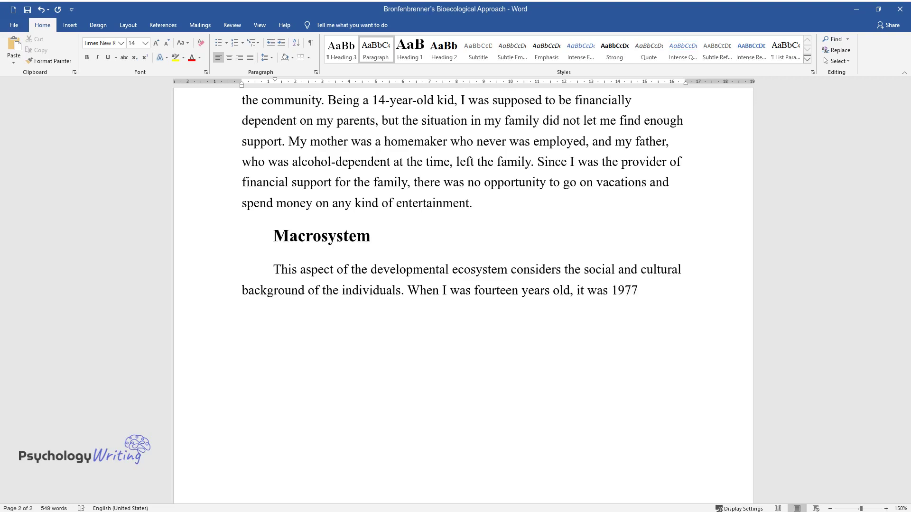
text( in New York that symbolized the thriving of the D)
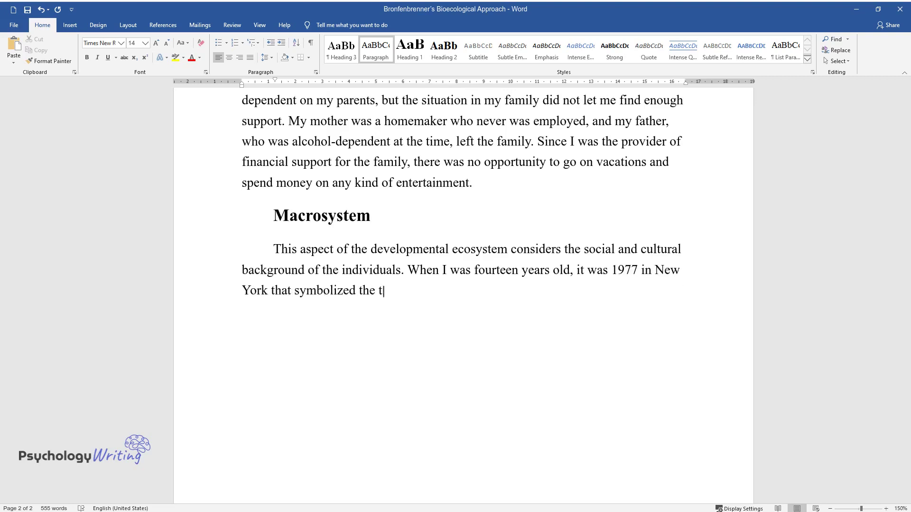
text(isco Era and Stud)
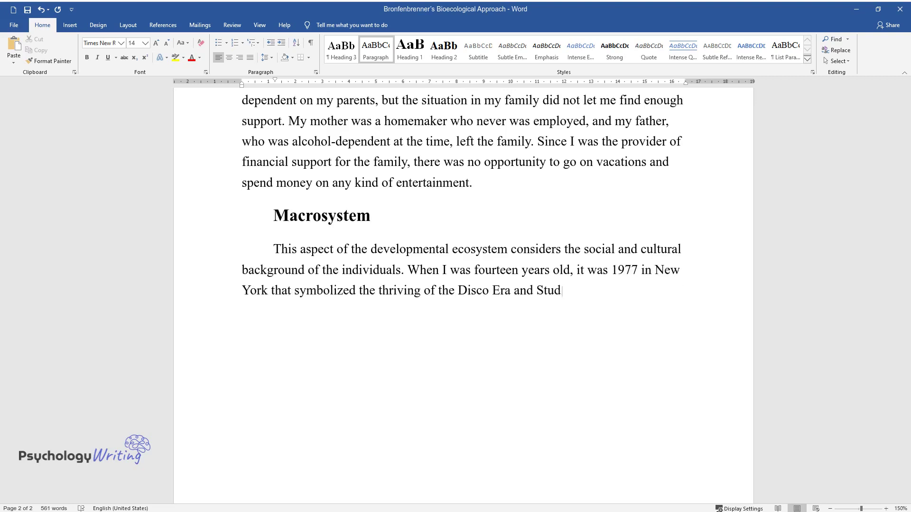
text(io 54, which had a crucial impac)
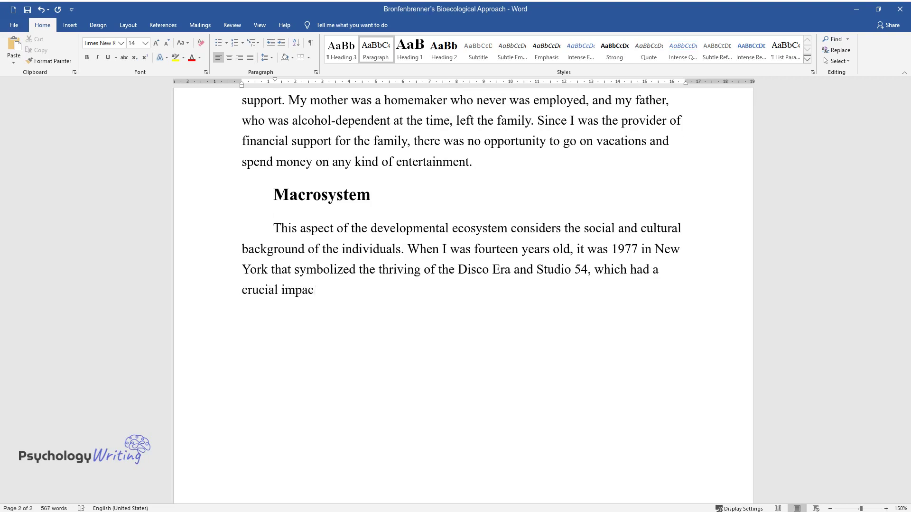
text(t on my social development. In t)
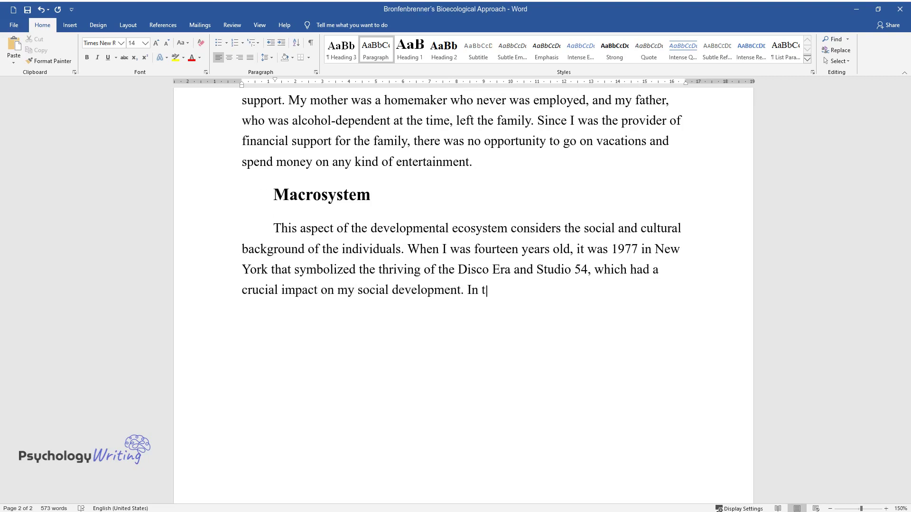
text(he global context, the late 70s w)
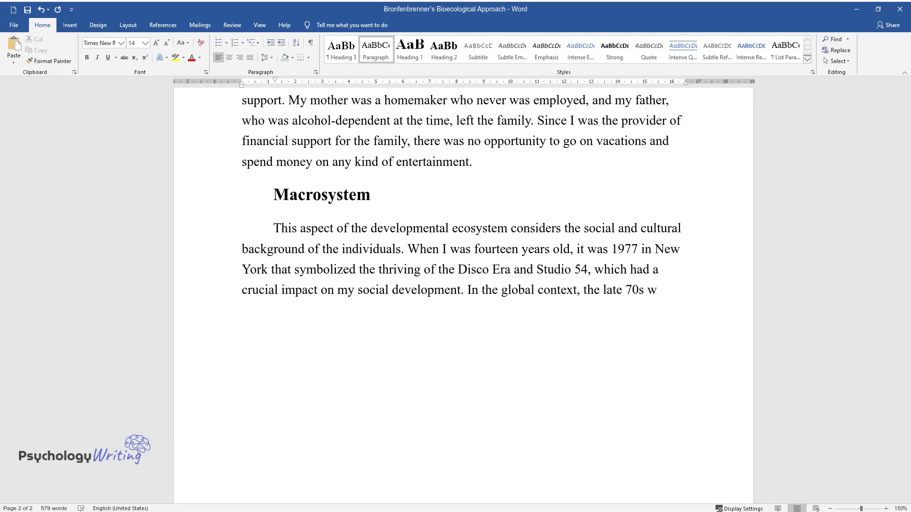
text(as the era of popular culture ge)
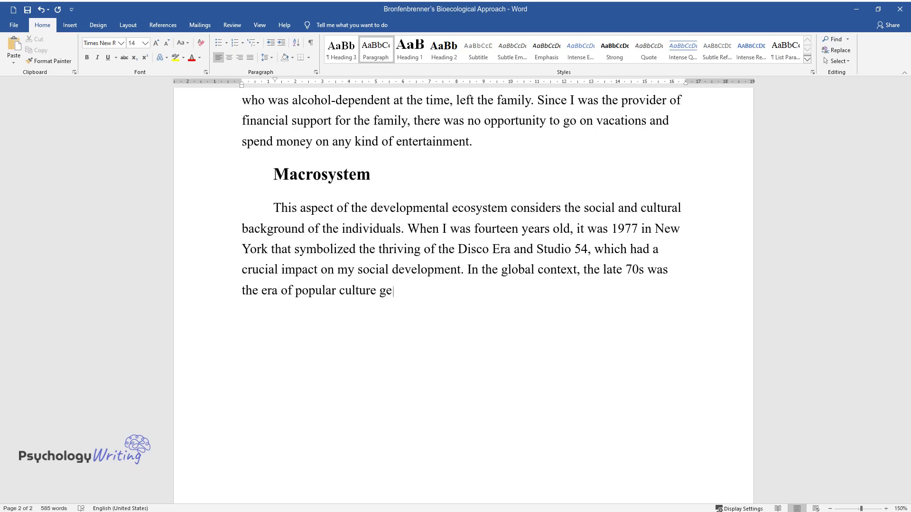
text(nesis and social riots worldwide)
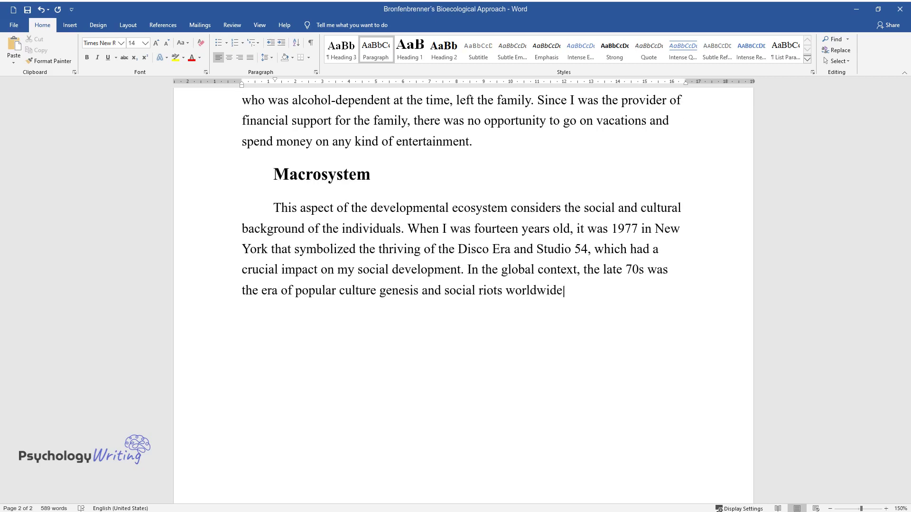
text(. Thus, I was quite affected by the inst)
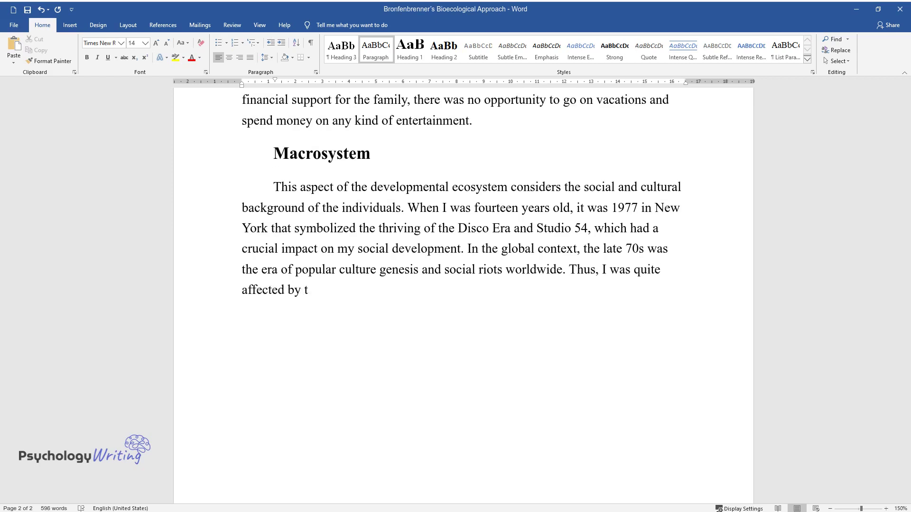
text(ability of the labor mark)
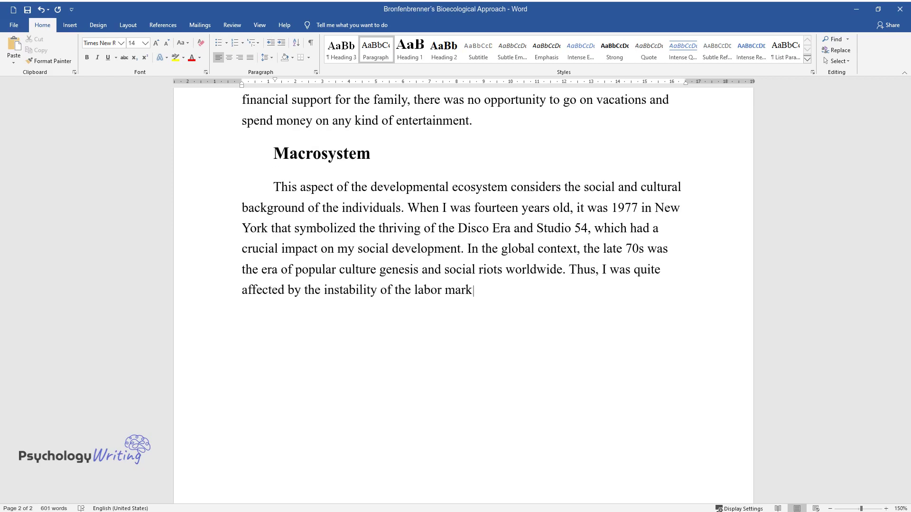
text(et, which undermined my personal)
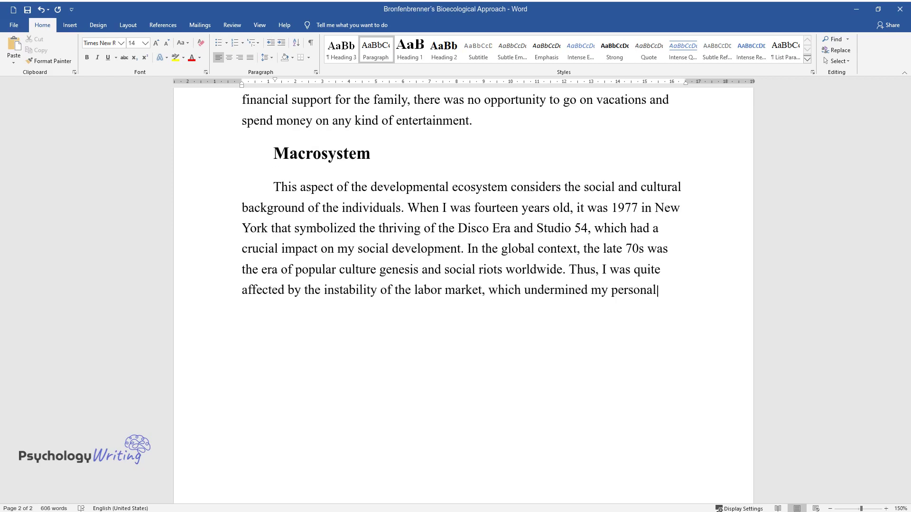
text( and professional growth ambitio)
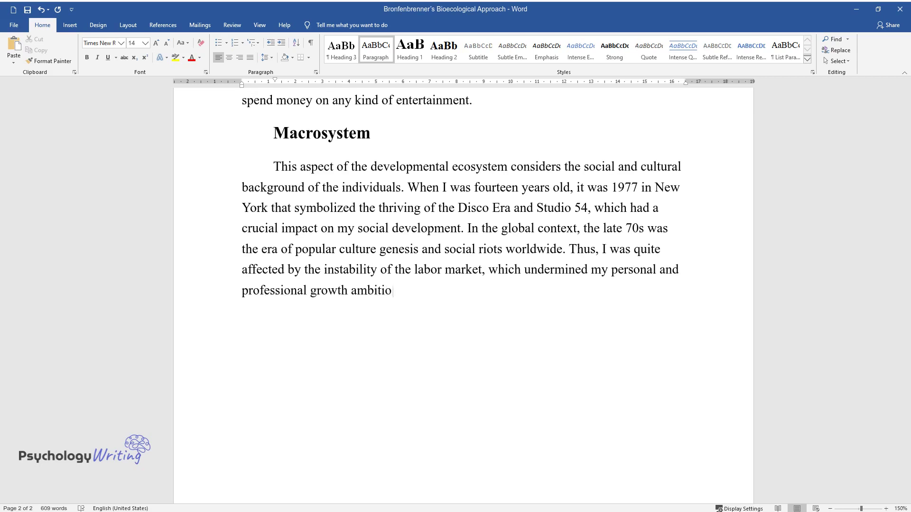
text(ns. When it comes to religious a)
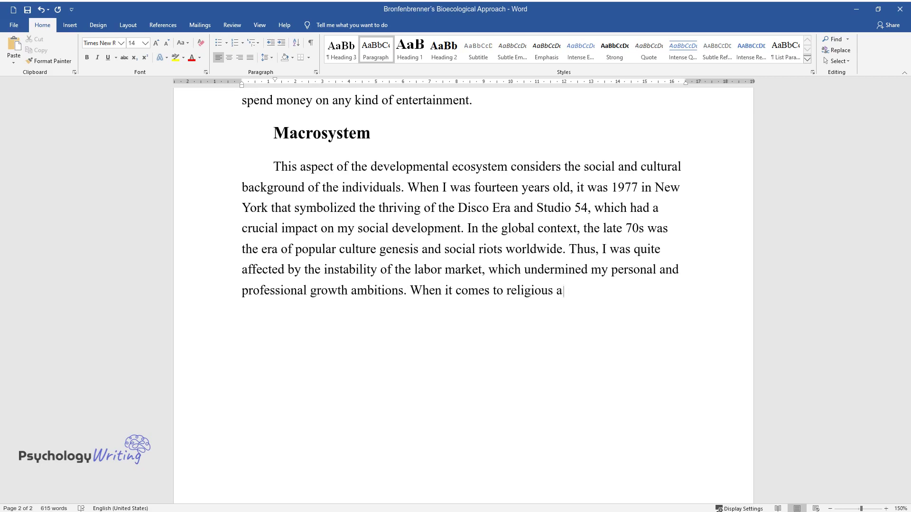
text(ffiliation, the Protestant Church)
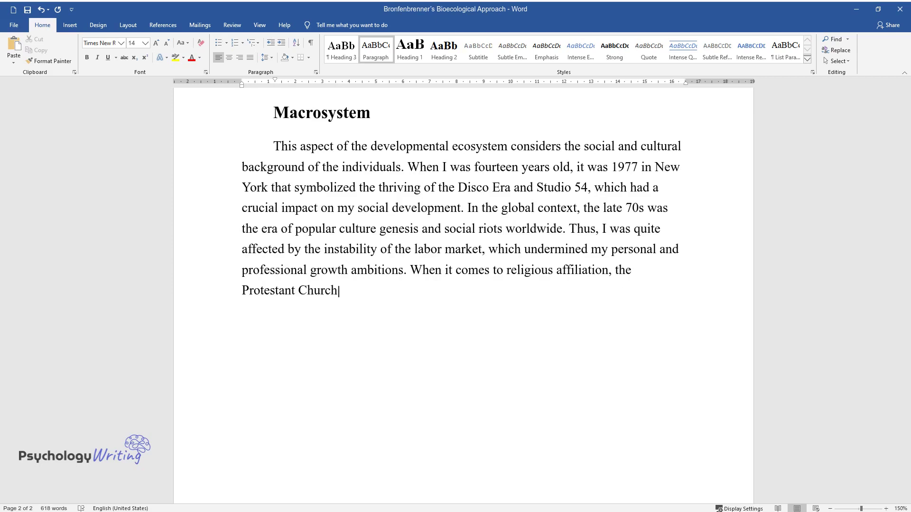
text(’s dogmas did not affect me, as )
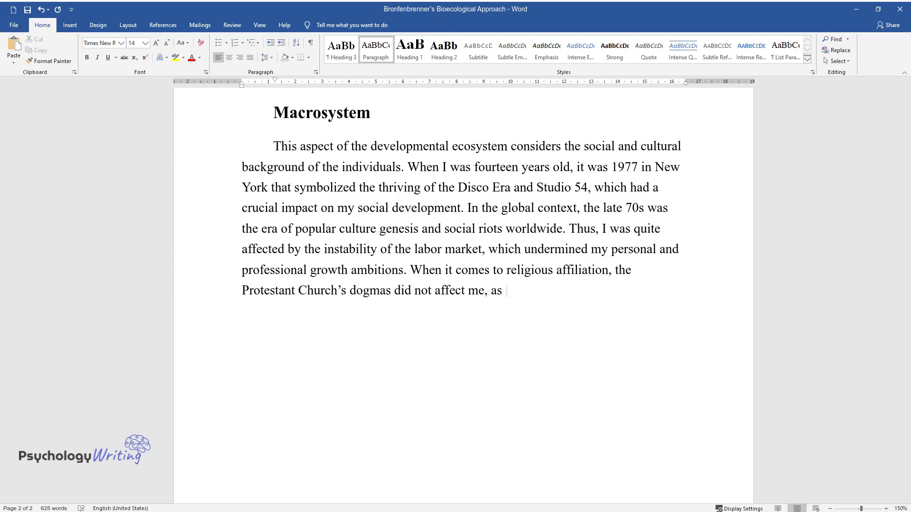
text(I did not consider myself a high)
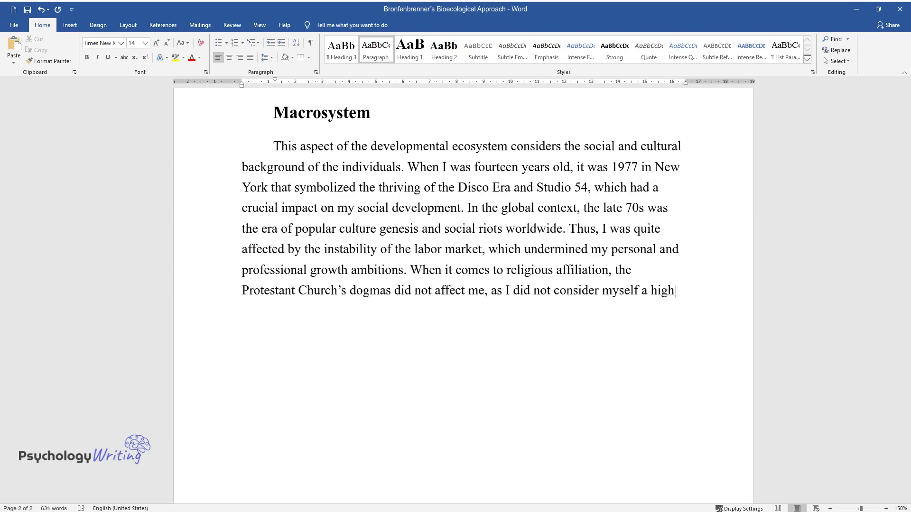
text(ly spiritual person. Furthermore)
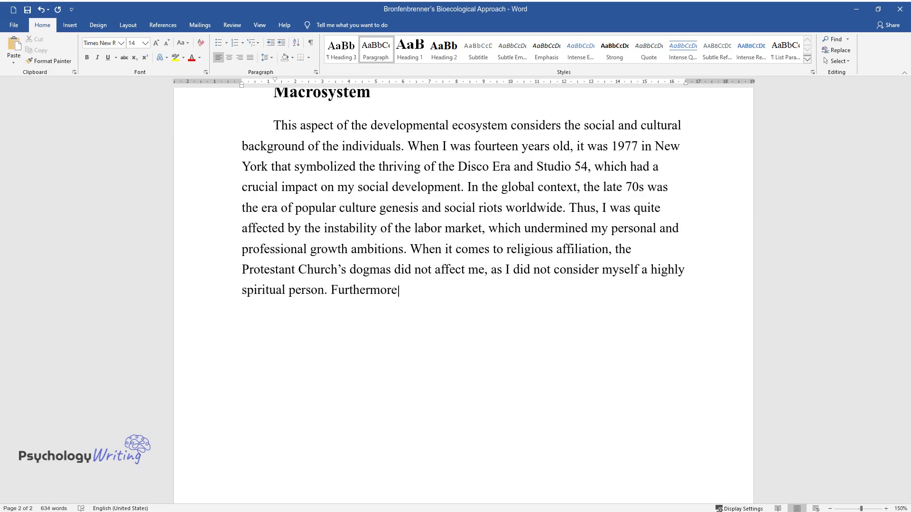
text(, being white in the late 70s in)
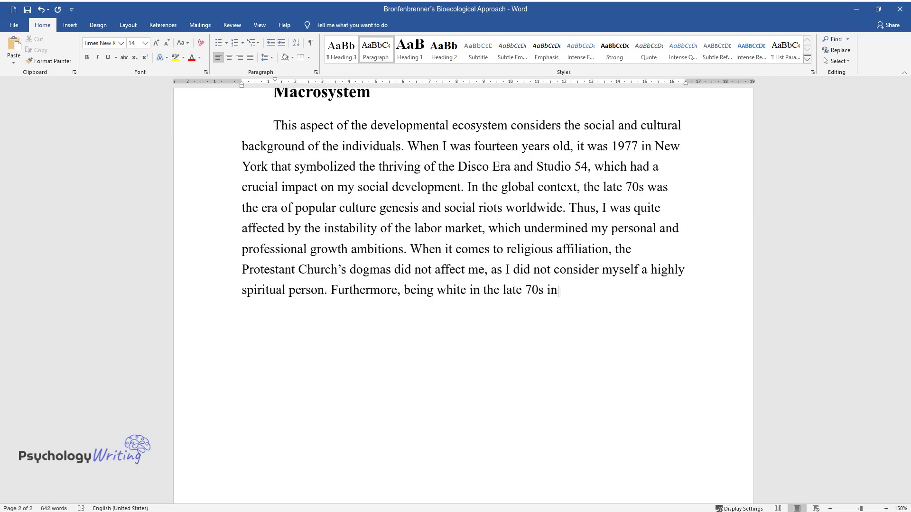
text( NYC gave me an explicit privileg)
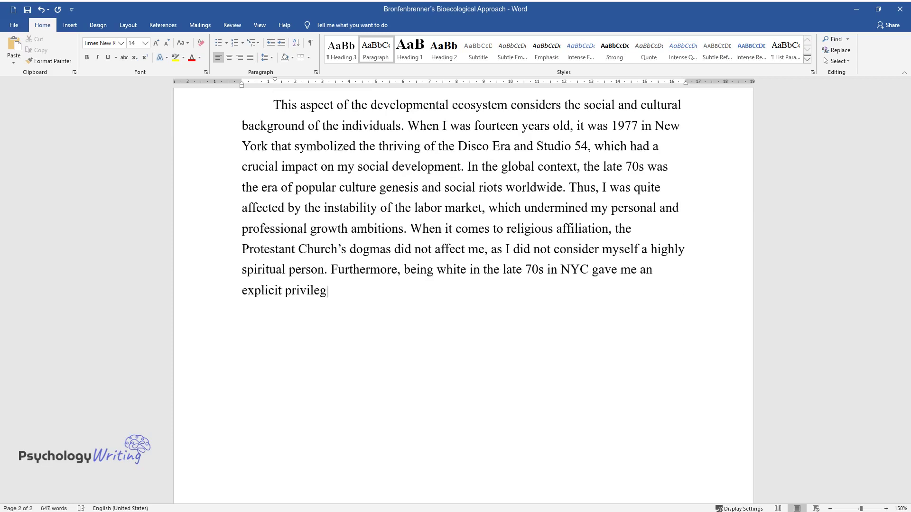
text(e in terms of labor opportunitie)
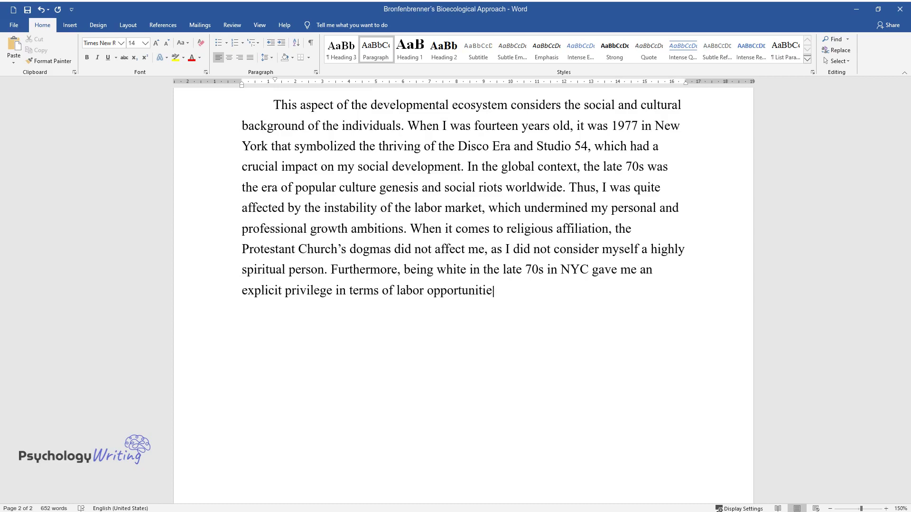
text(s and social environment. Hence,)
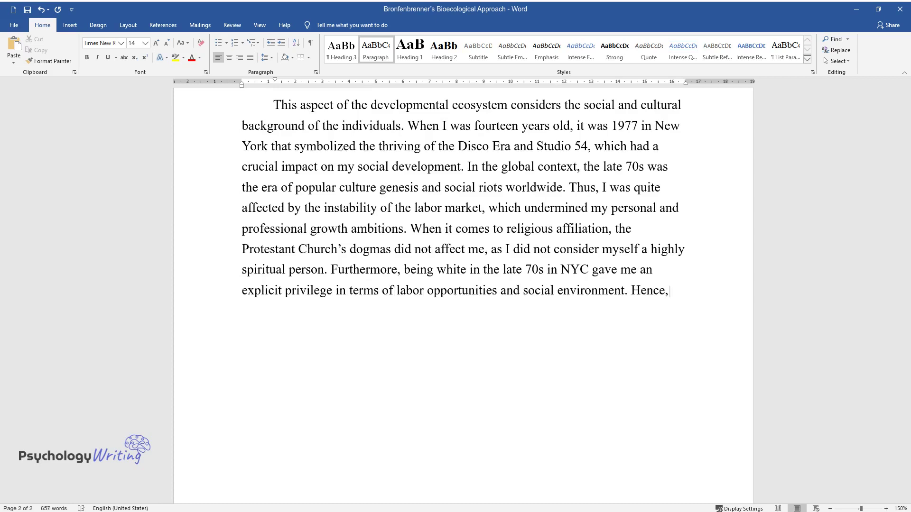
text( ethnic affiliation has dramatic)
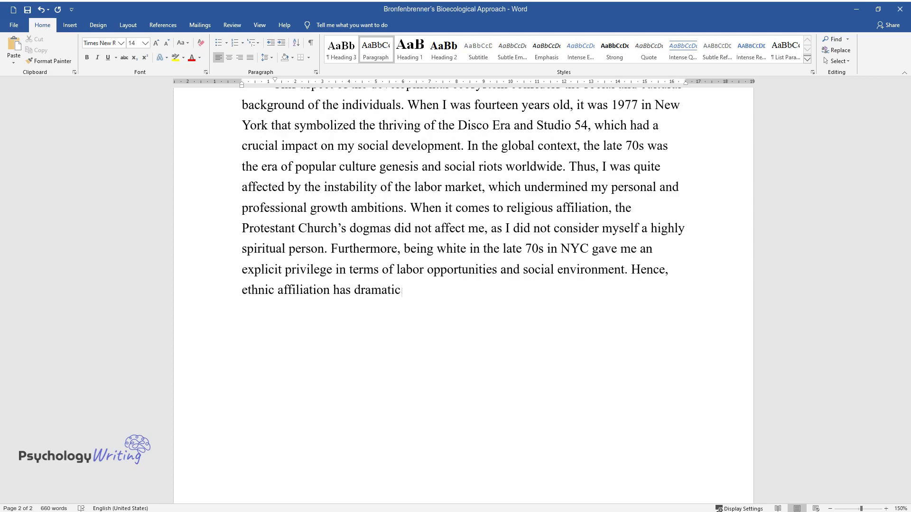
text(ally influenced the patterns of m)
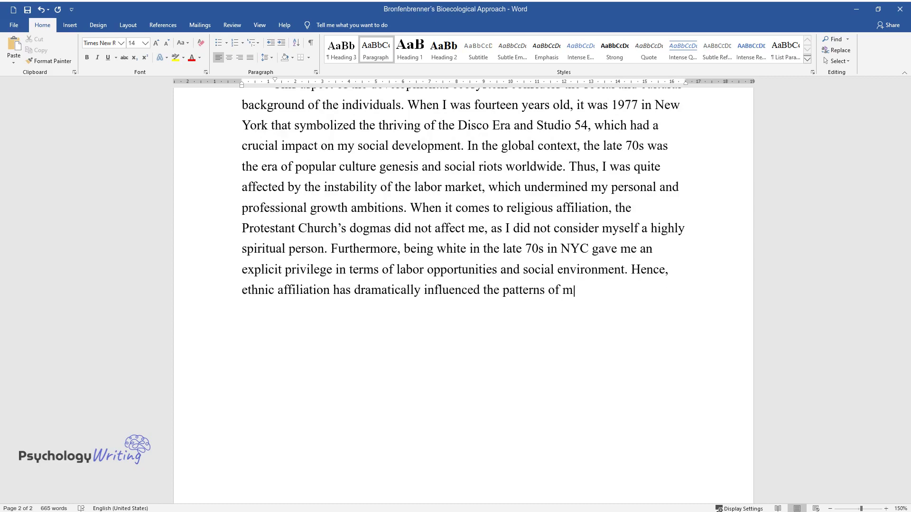
text(y development at a relat)
text(ively yo)
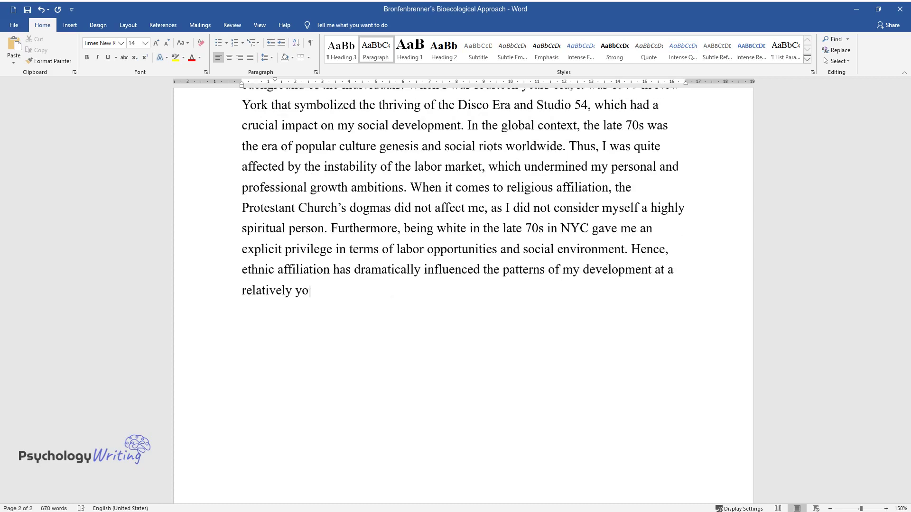
text(ung age.)
Add a 'Chronosystem' heading and its paragraph ending '…of diversity and human freedom.'
key(Return)
text(Chronosystem)
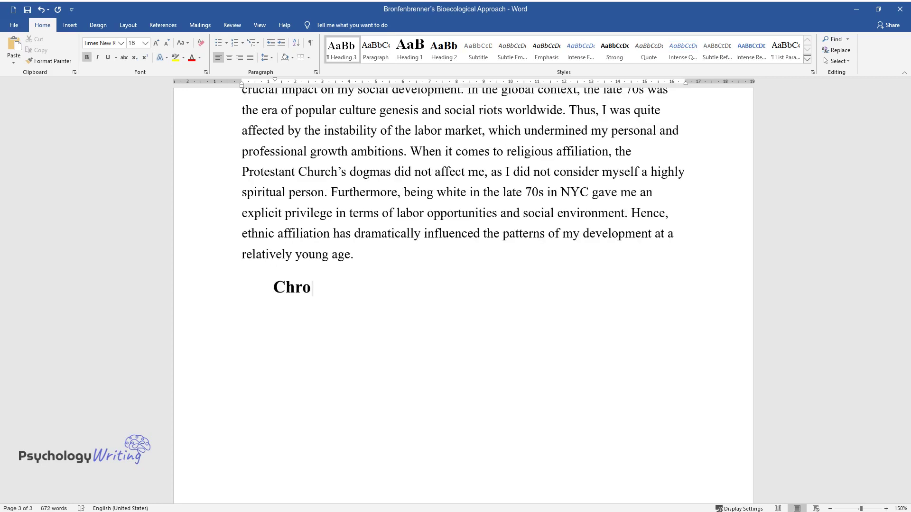
key(Return)
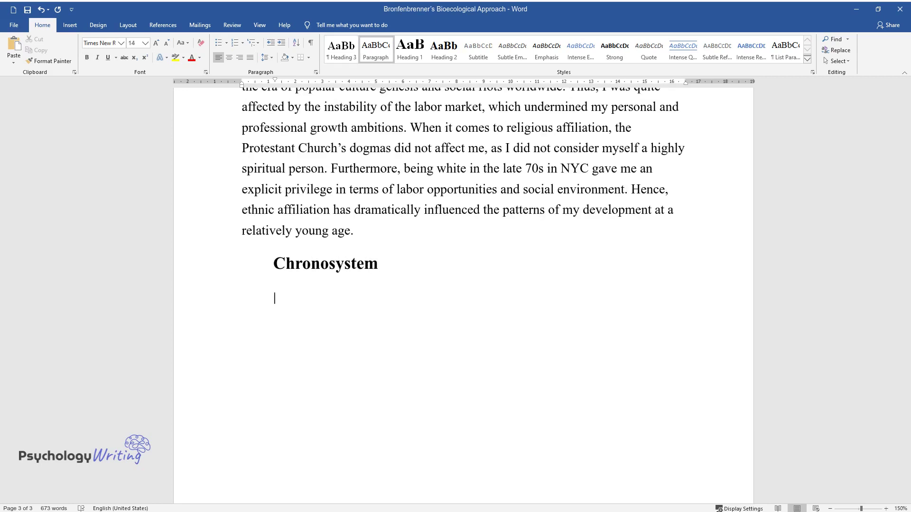
text(The aspect of the chronosystem i)
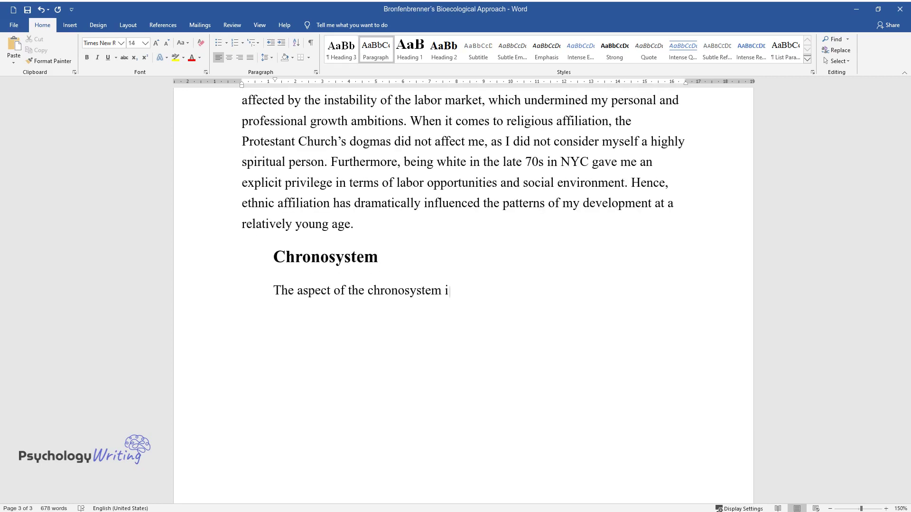
text(s focused on the historical conte)
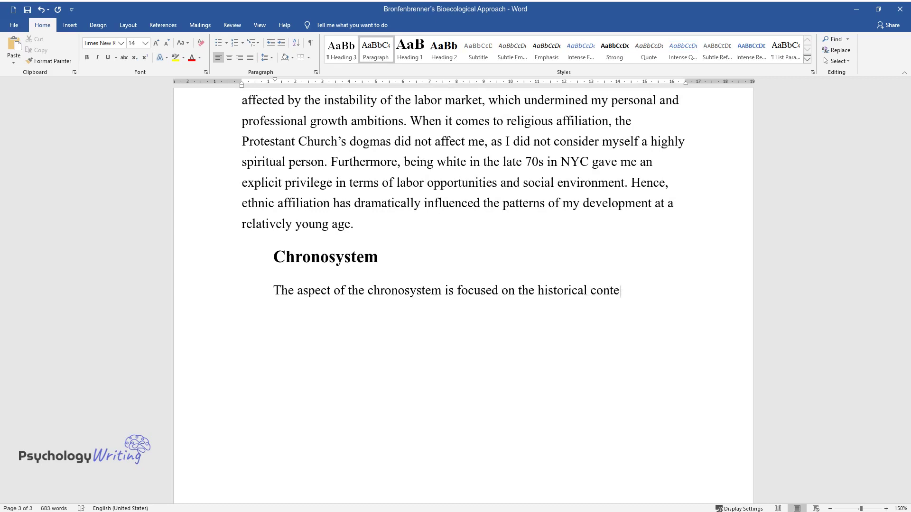
text(xt of the human development stages. In 197)
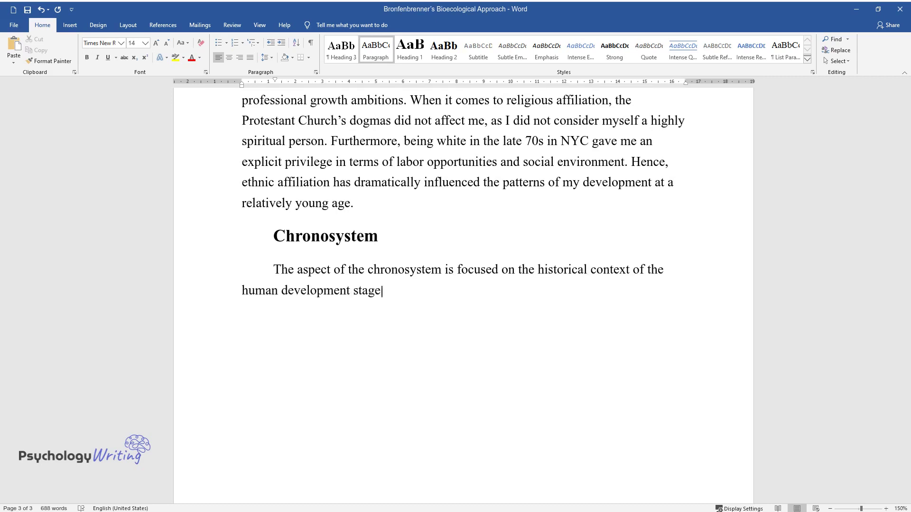
text(7, the global culture im)
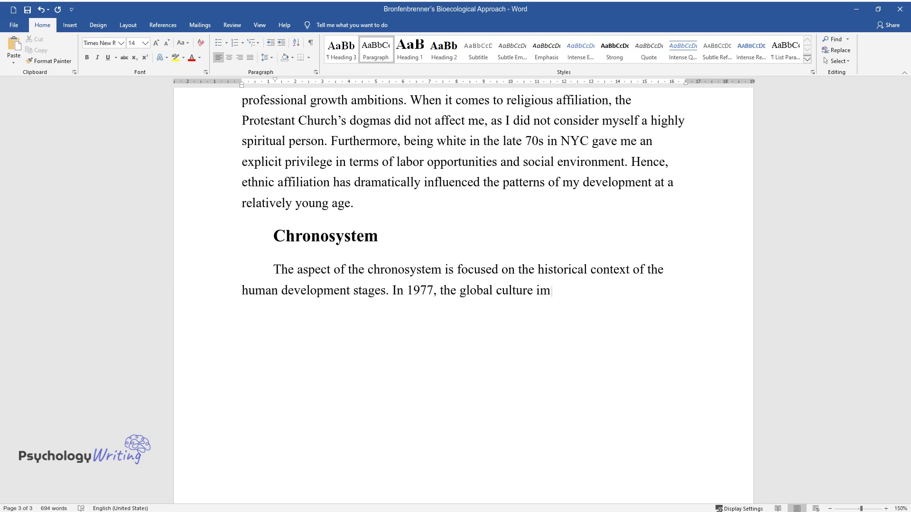
text(pacted the historical developmen)
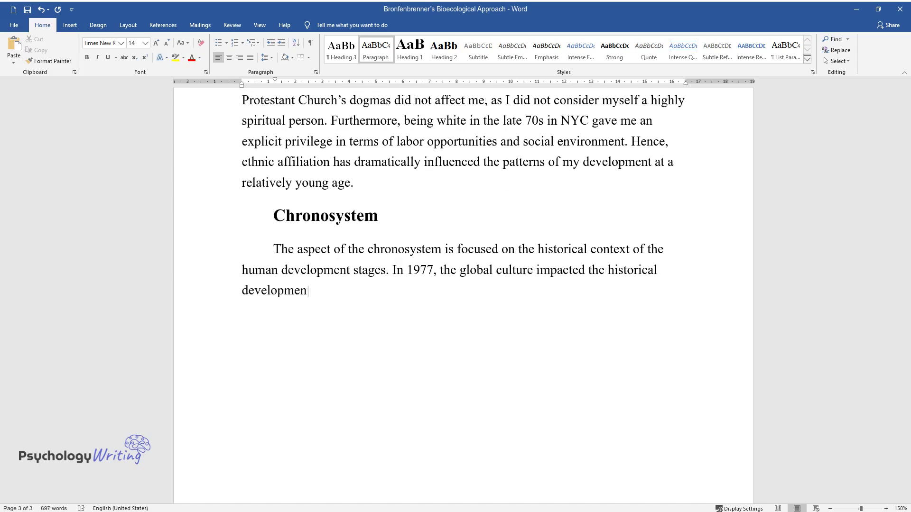
text(t of the whole world. At the time)
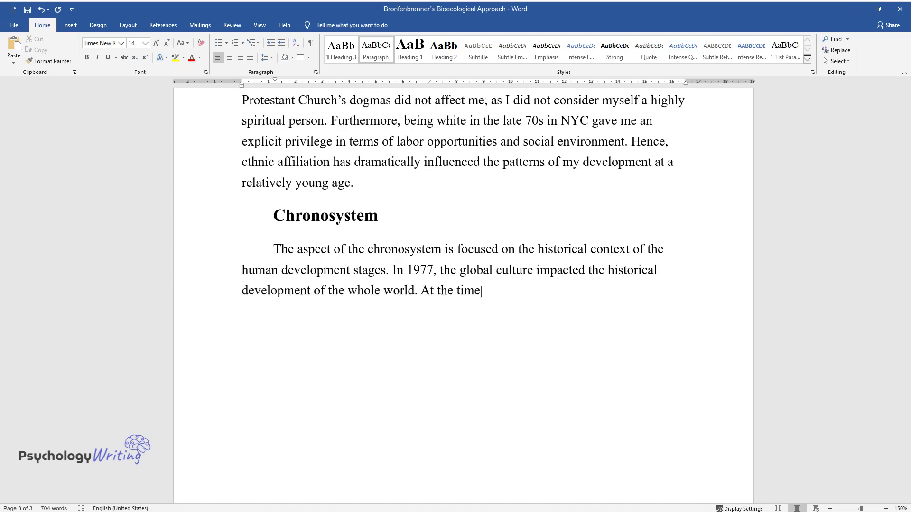
text(, anti-racist and emancipation mo)
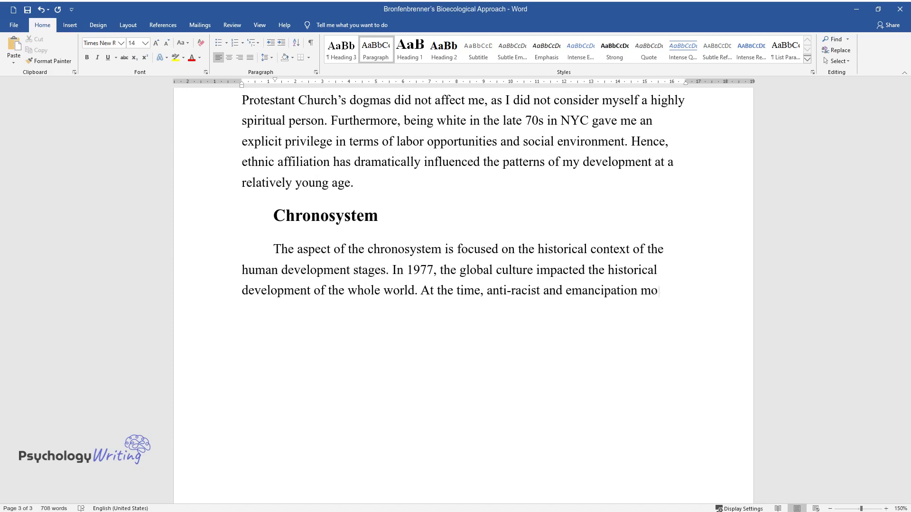
text(vements emerged, which later cau)
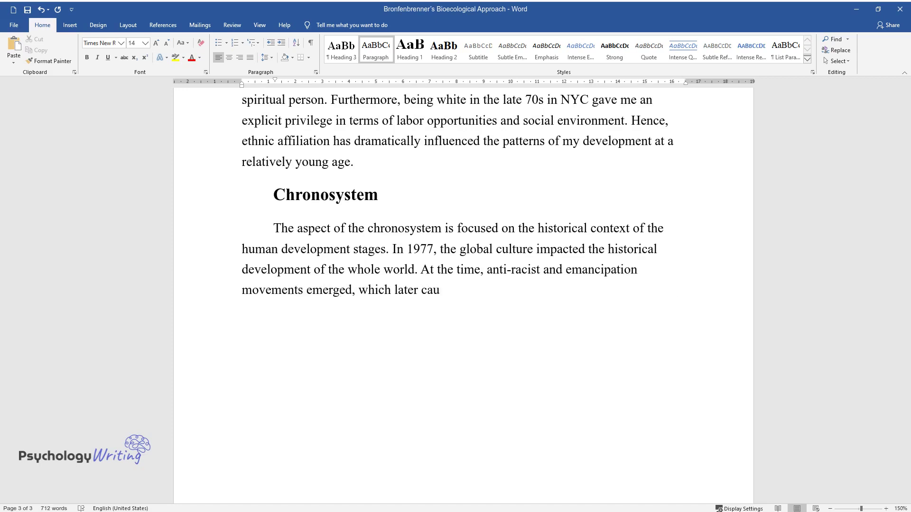
text(sed economic and political changes)
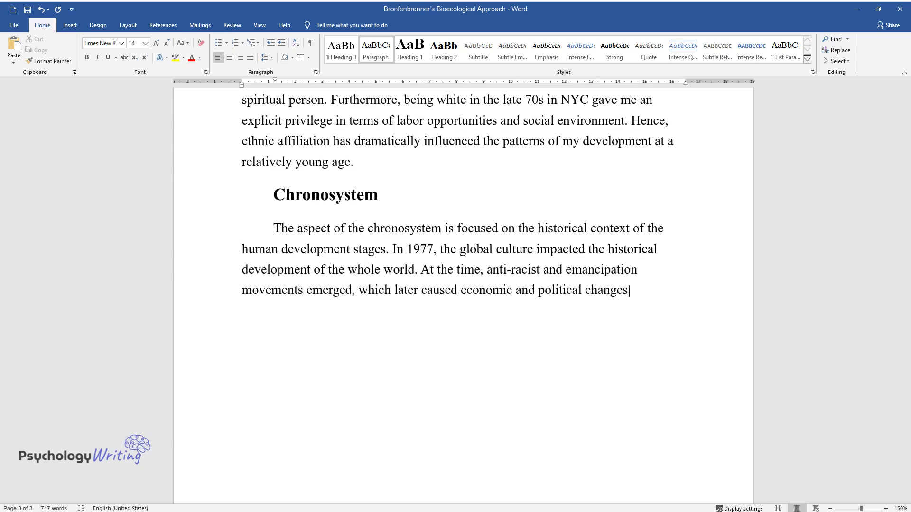
text( in the United S)
text(tates. Moreover, )
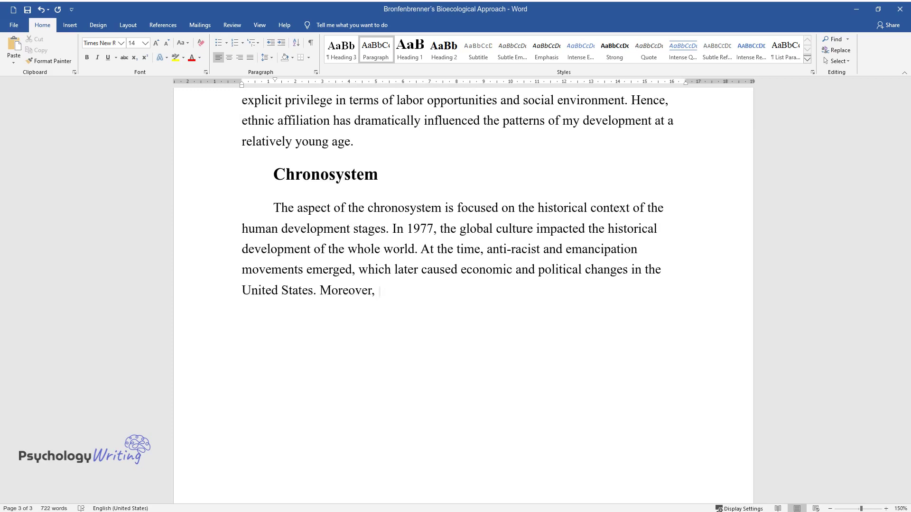
text(people became widely affected by)
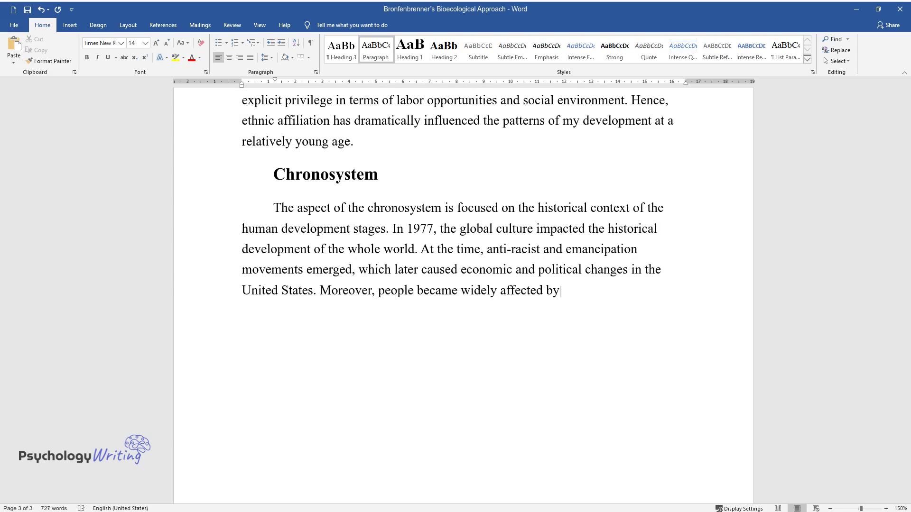
text( the emergence of movie and music)
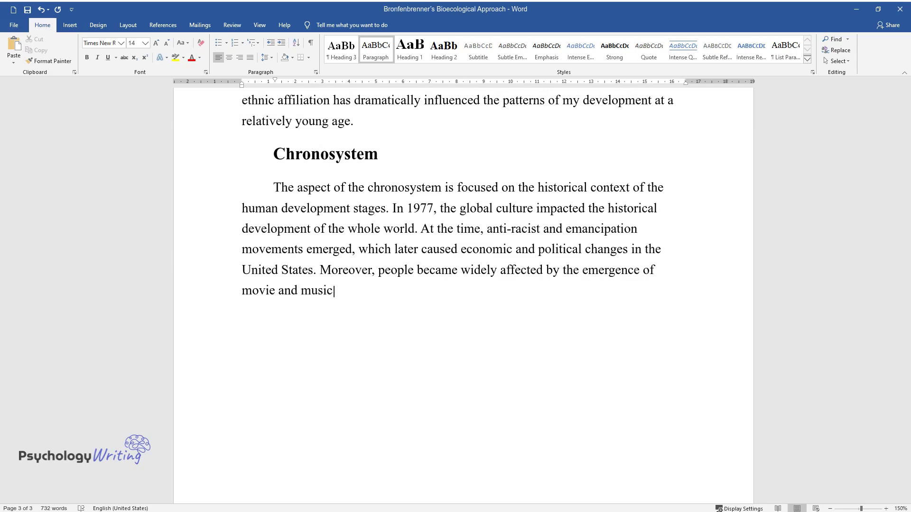
text(al culture. The mass culture that)
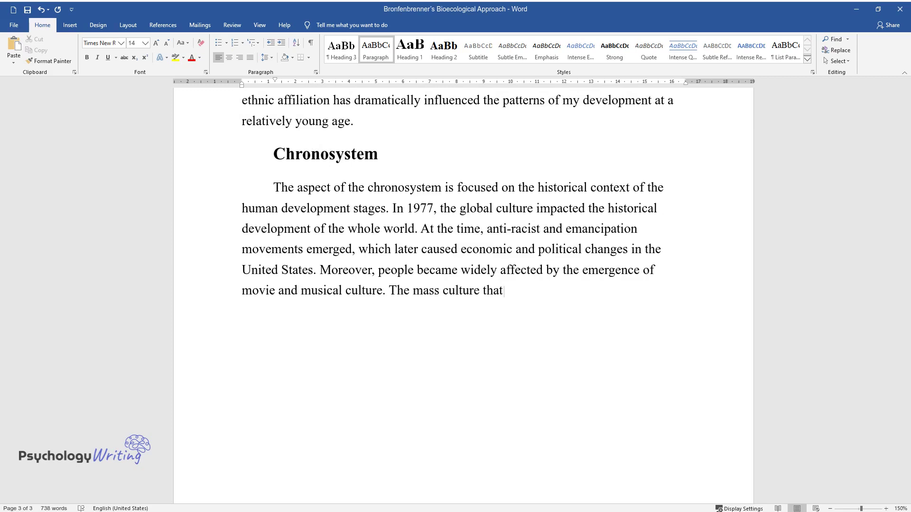
text( shaped the youth's perception of life has encouraged me )
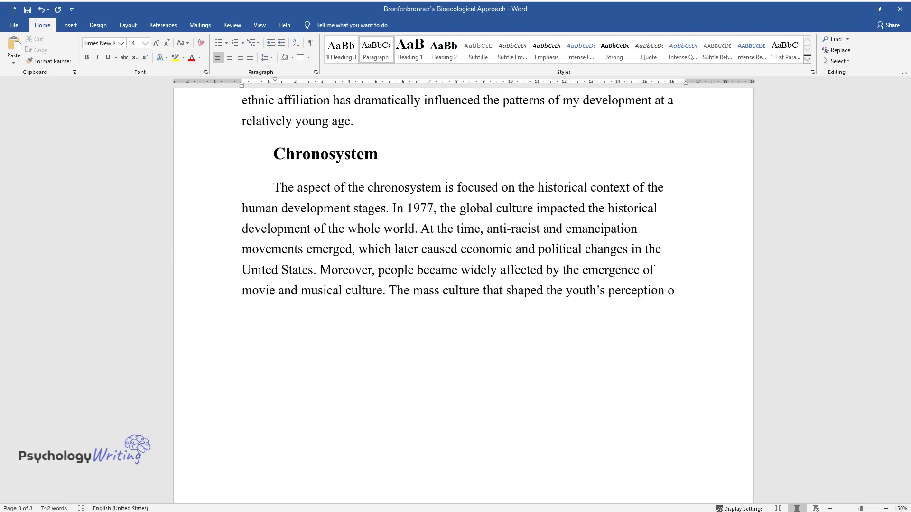
text(to become a part of the tendency, so I st)
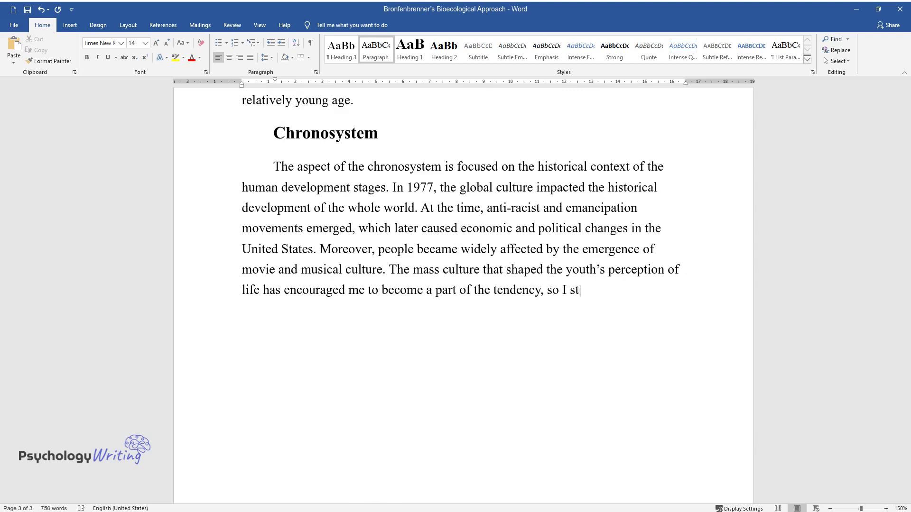
text( the time. The h)
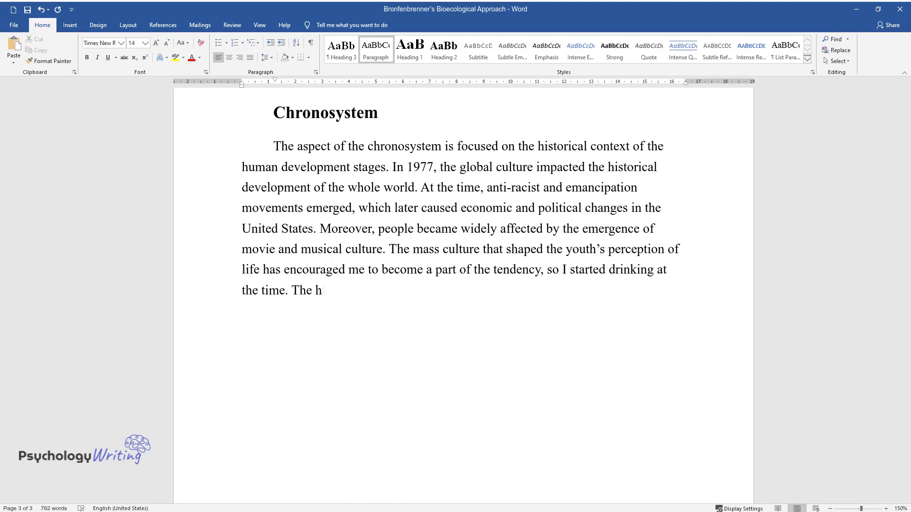
text(istorical background has also le)
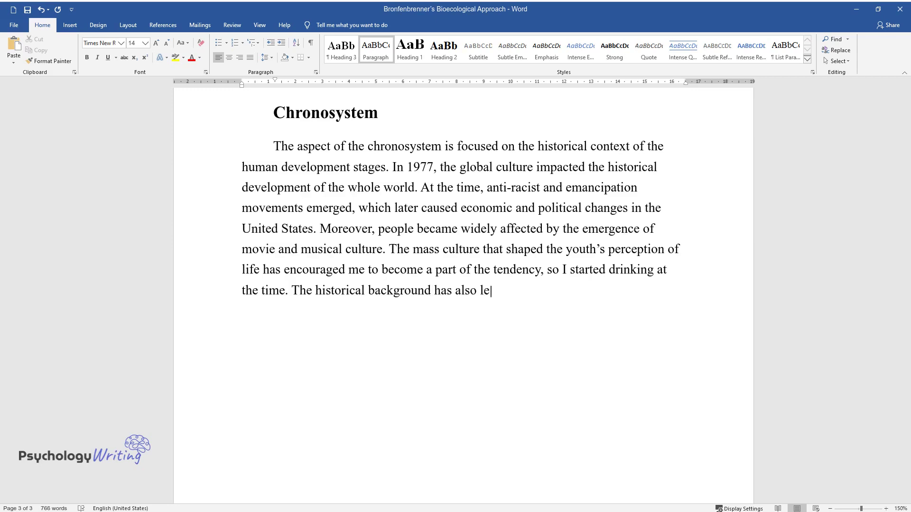
text(d to the formation of my percepti)
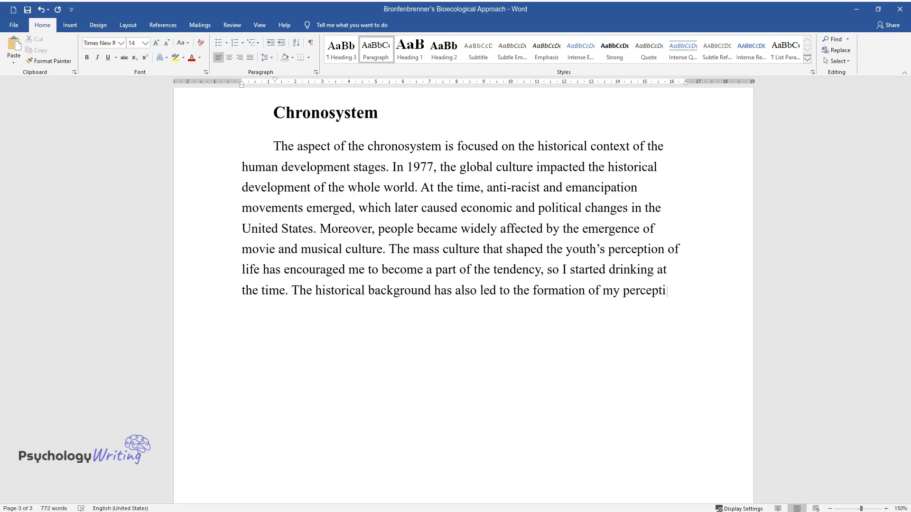
text(on of diversity and human freedom.)
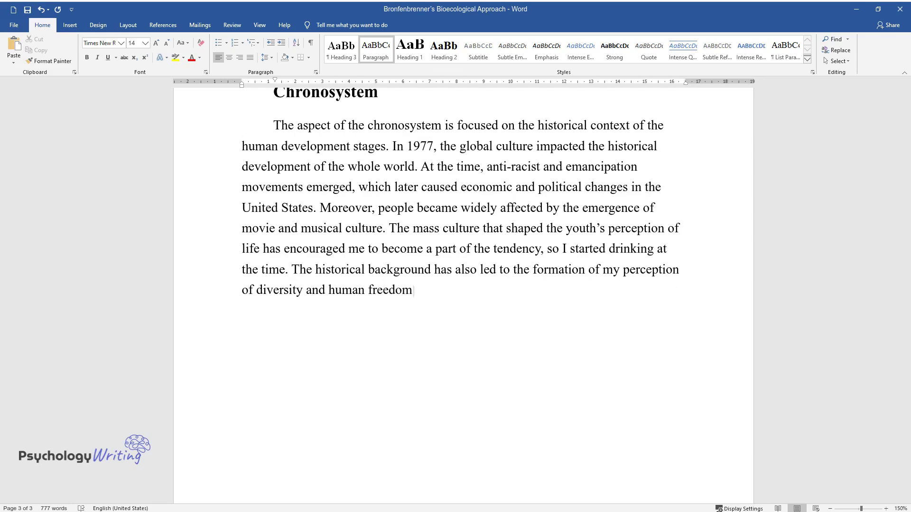
key(Return)
Type the 'Social Learning Theory' heading and begin its paragraph about Bandura's theory
text(Social Learning Theory)
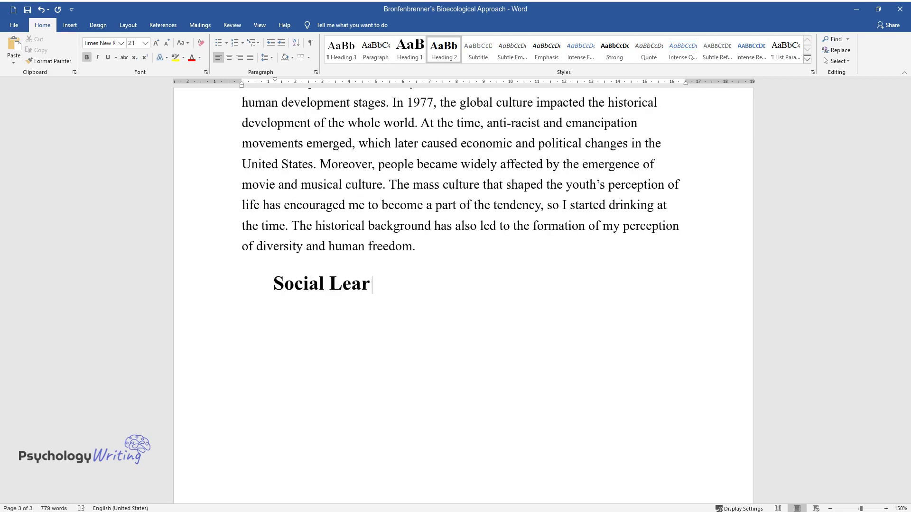
key(Return)
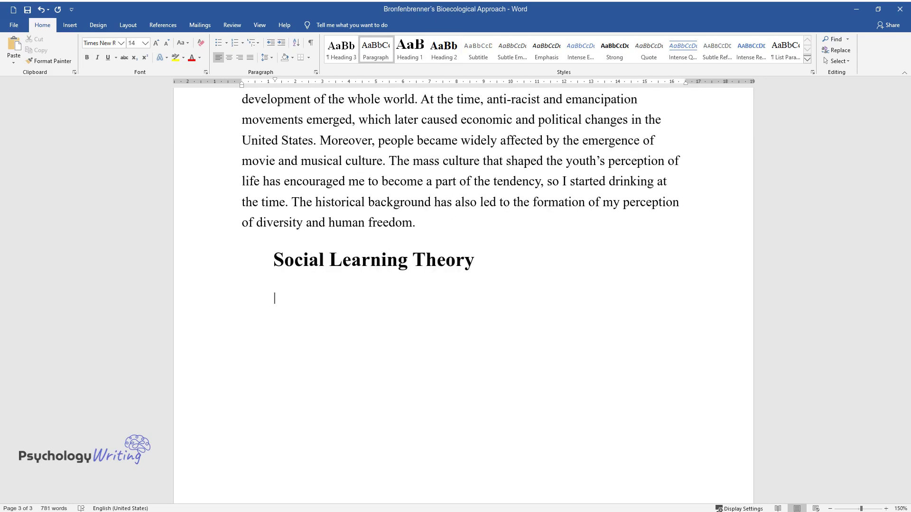
text(Another important theory, whi)
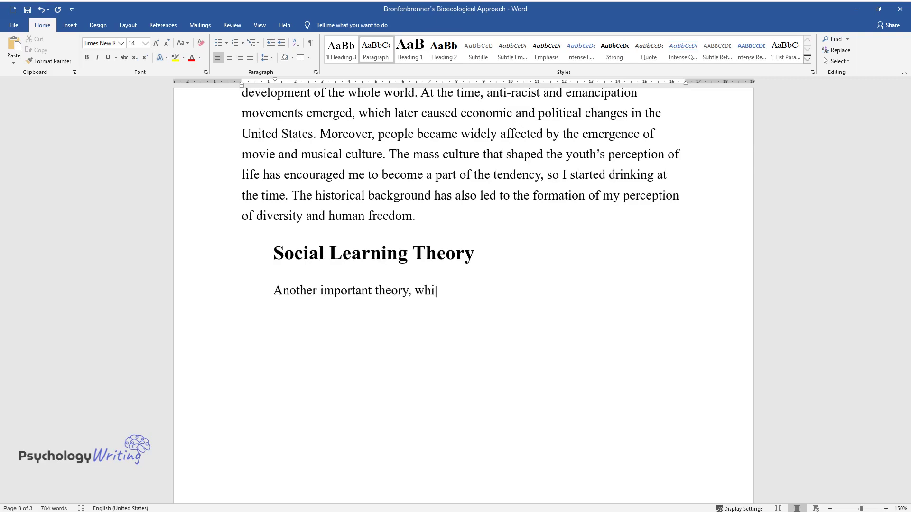
text(ch explicitly describes one's development, is called social learning)
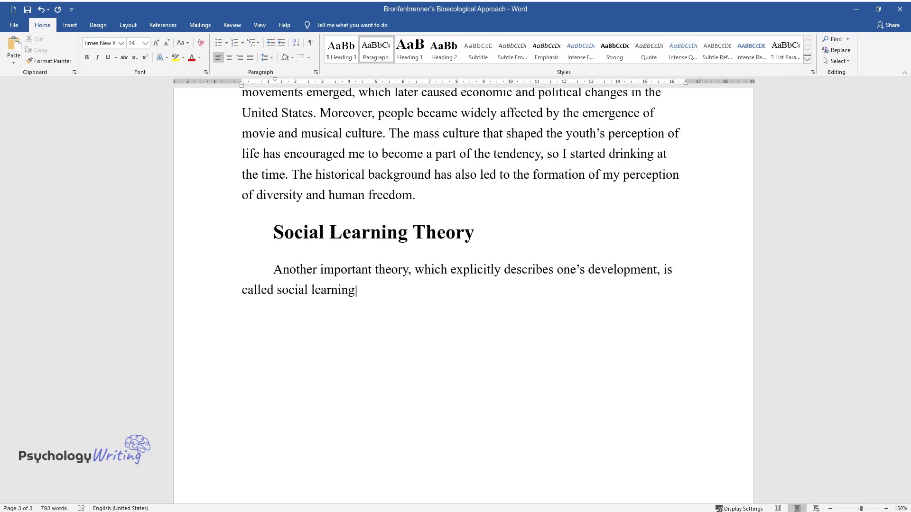
text( theory developed by Albert Bandura)
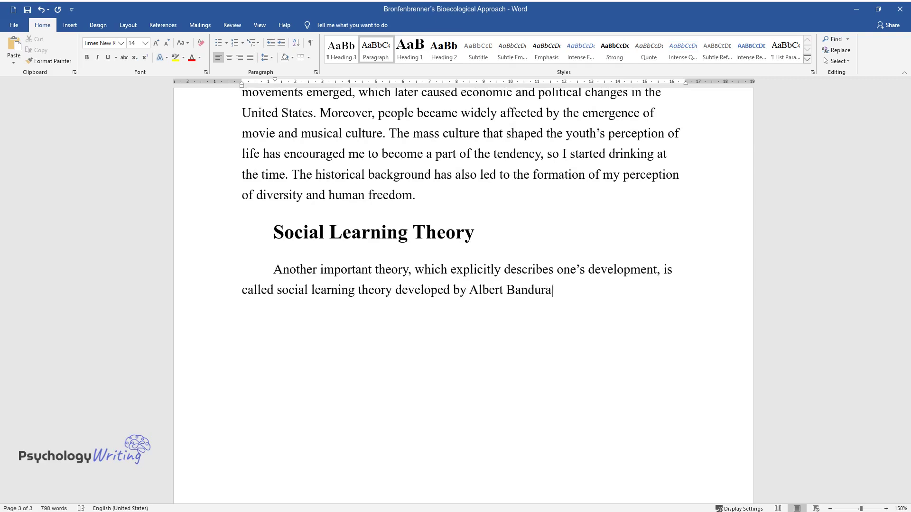
text( in 1977. The major concept of this approac)
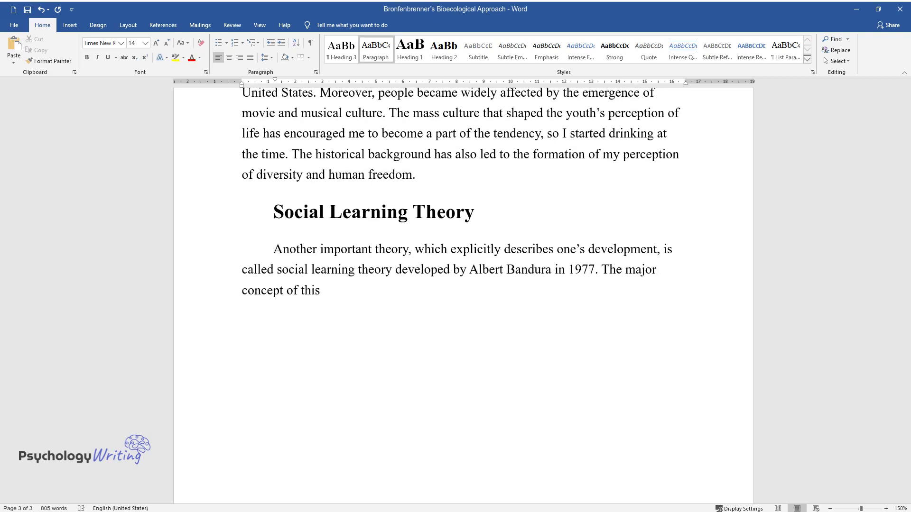
text(h claims that people behav)
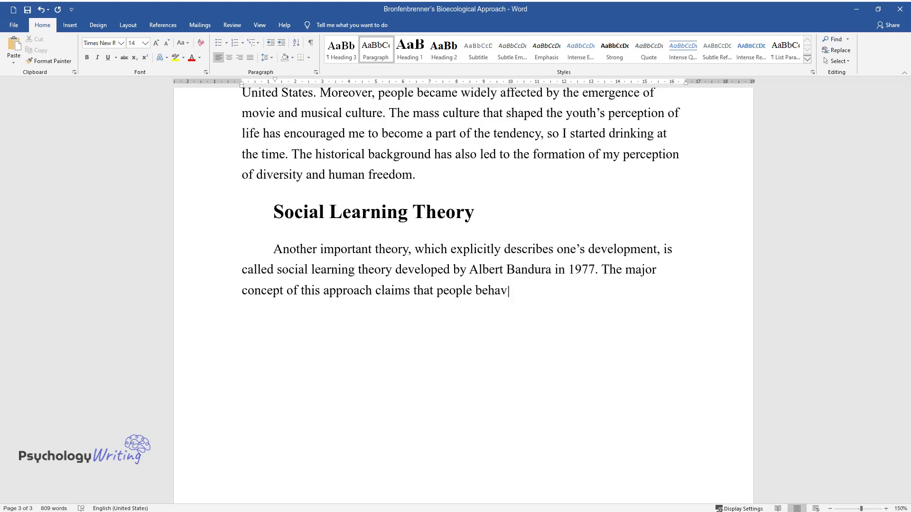
text(e consequently to imitate the beha)
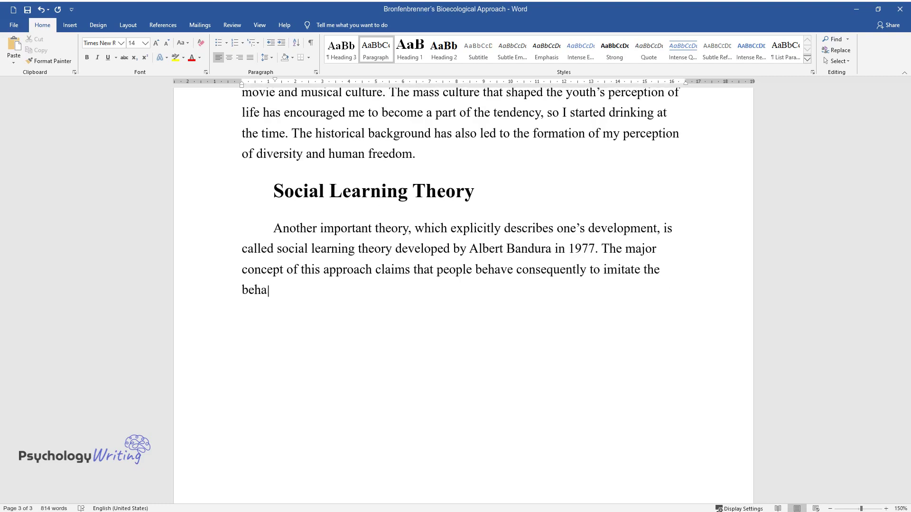
text(vioral patterns of their social env)
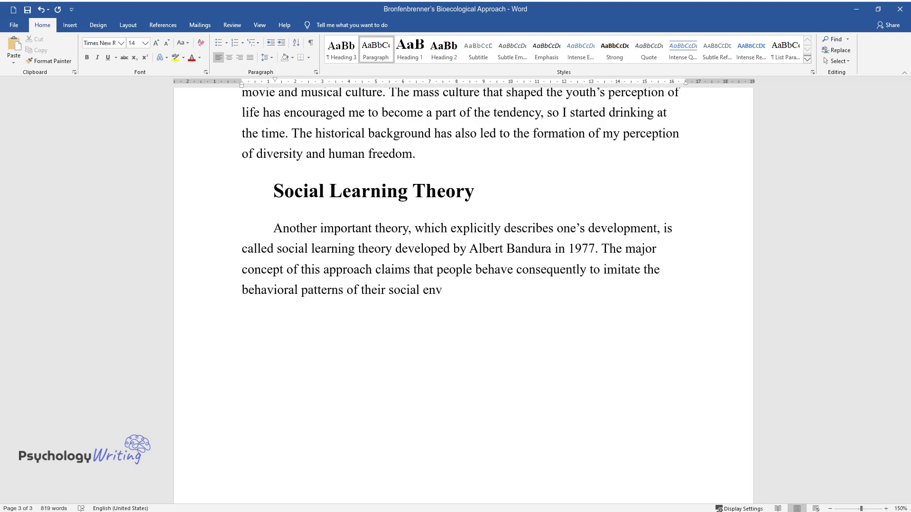
text(ironment. In the examples of child)
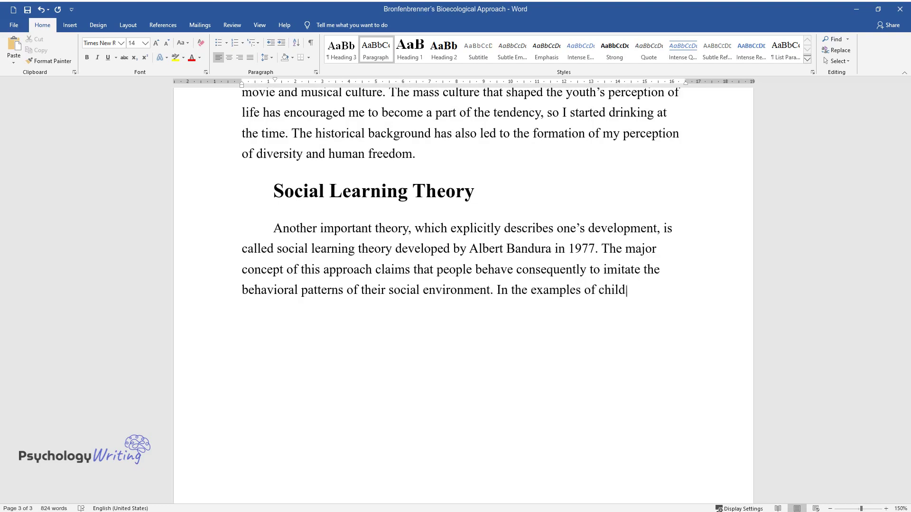
text(hood development, when kids copy th)
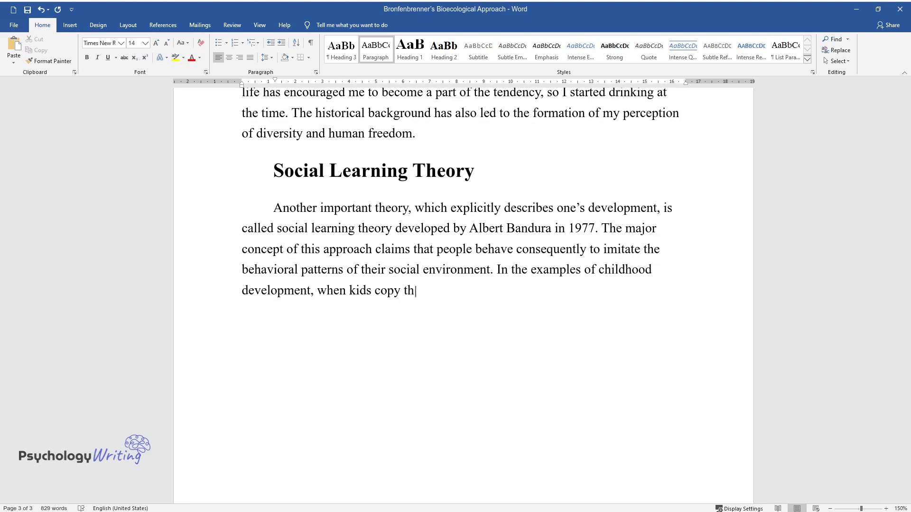
text(e behavior of their parents to act)
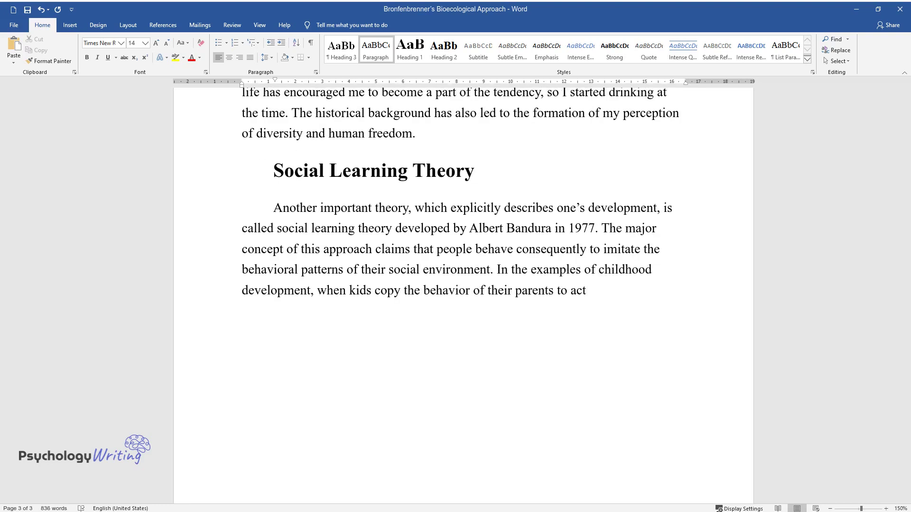
text( older, such a behavioral pattern c)
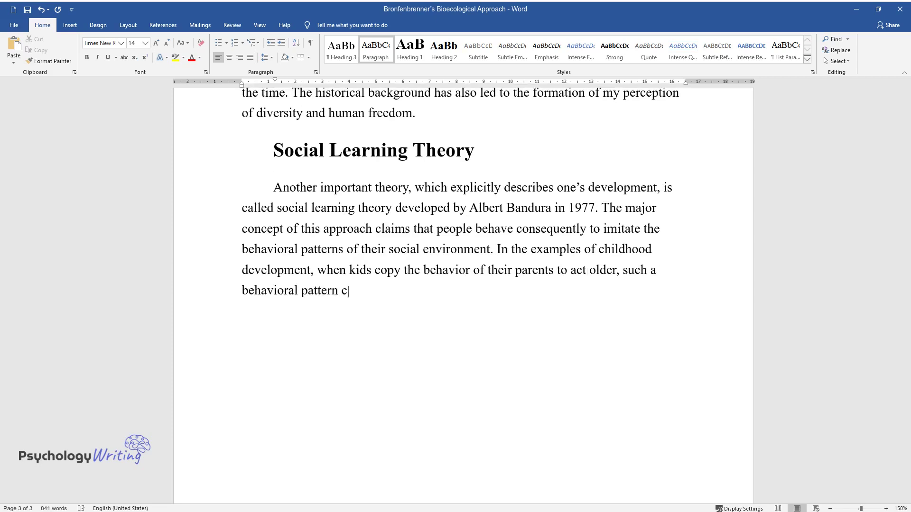
text(ould be noticed vividly. In my cas)
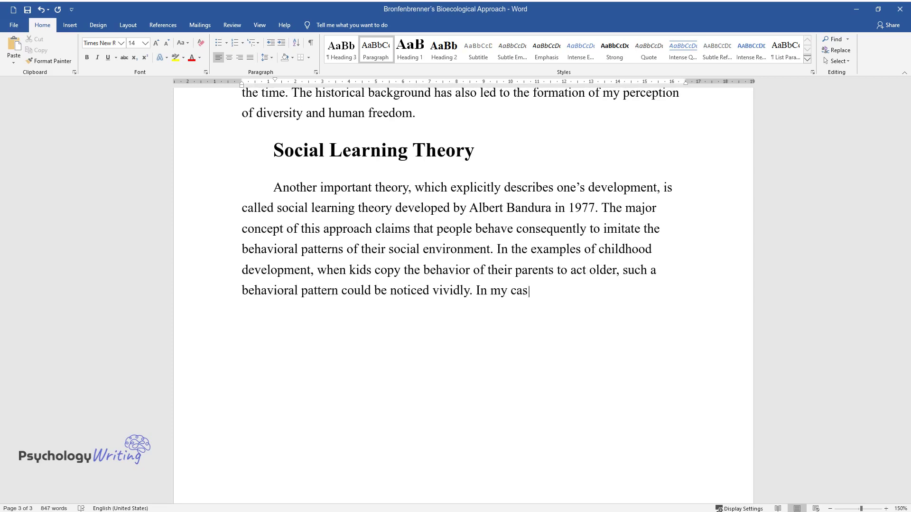
text(e, the parental model, especially o)
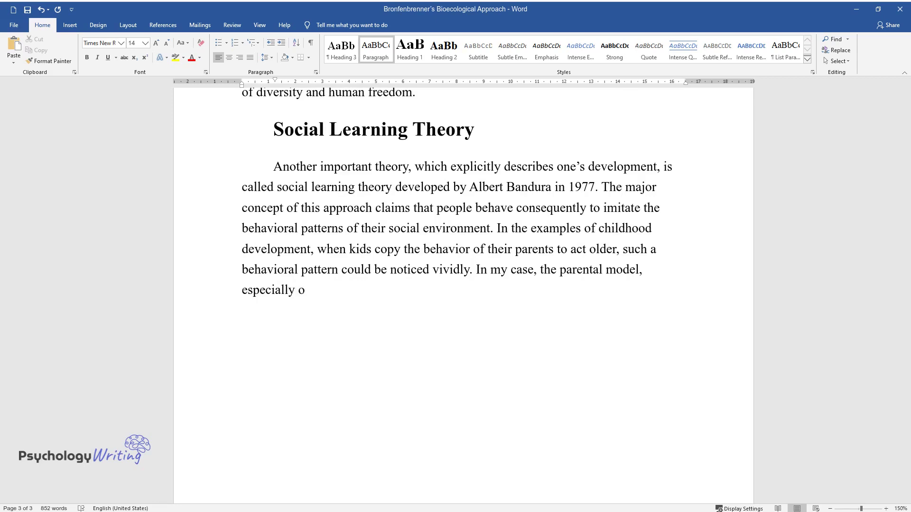
text(ne of my fathers, may have signifi)
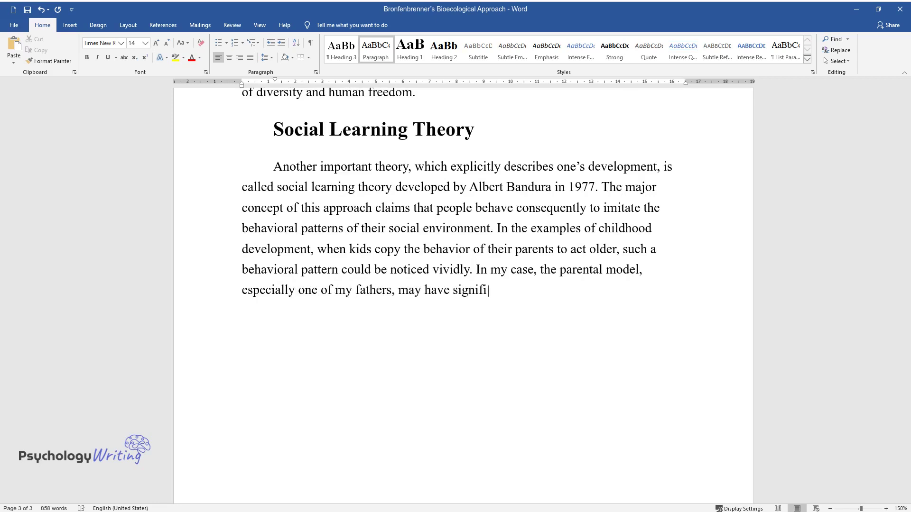
text(cantly influenced the way I behaved)
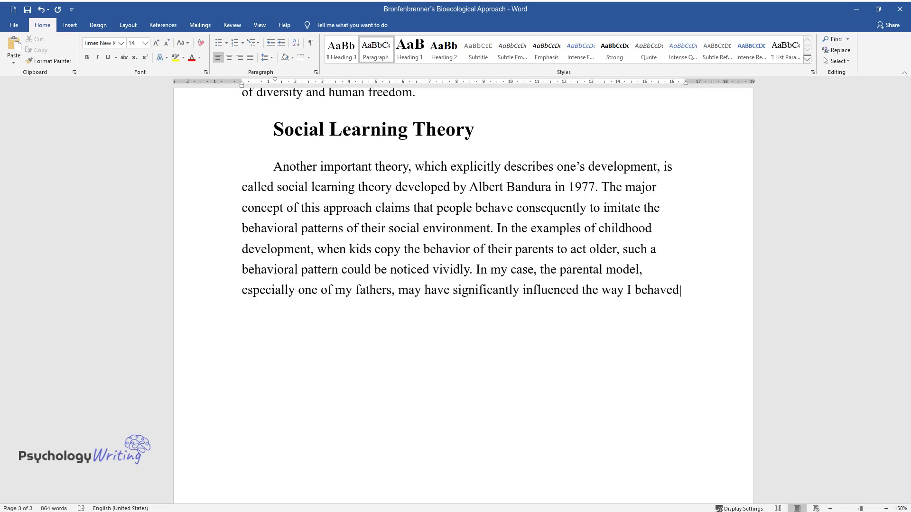
text( in the time of childhood when I w)
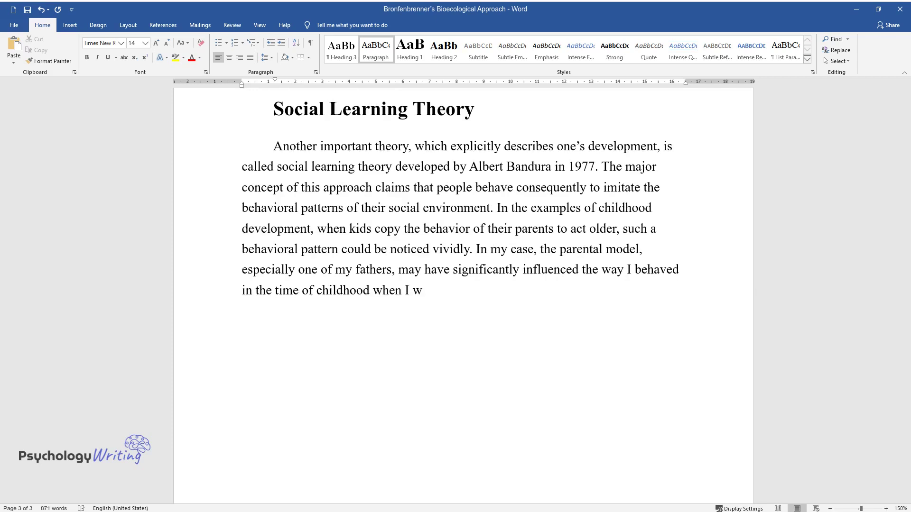
text(anted to experience independence an)
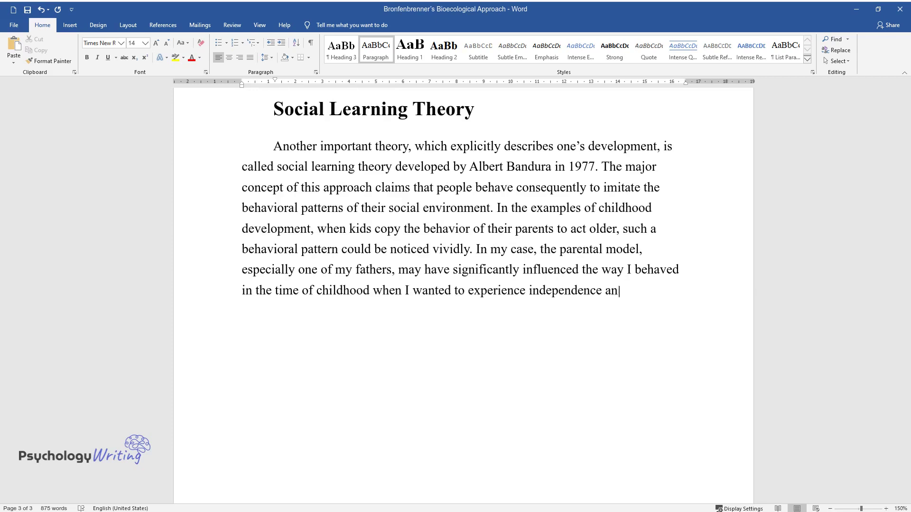
text(d did some illegal actions like dr)
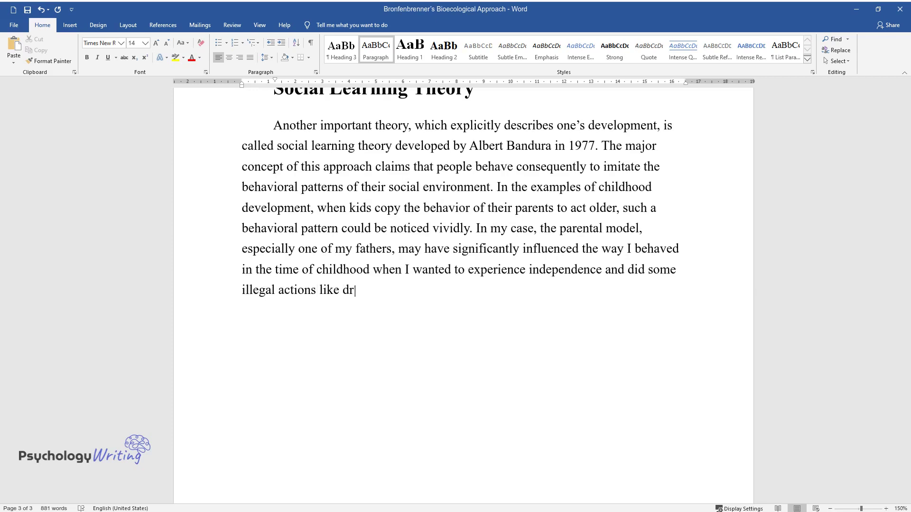
text(inking. Moreover, my surroundings)
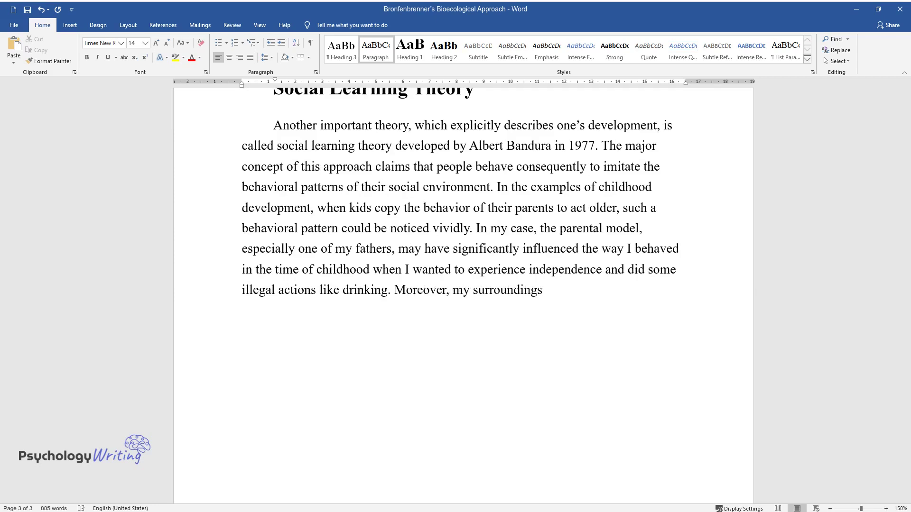
text( were quite different from those of my peers, as I was)
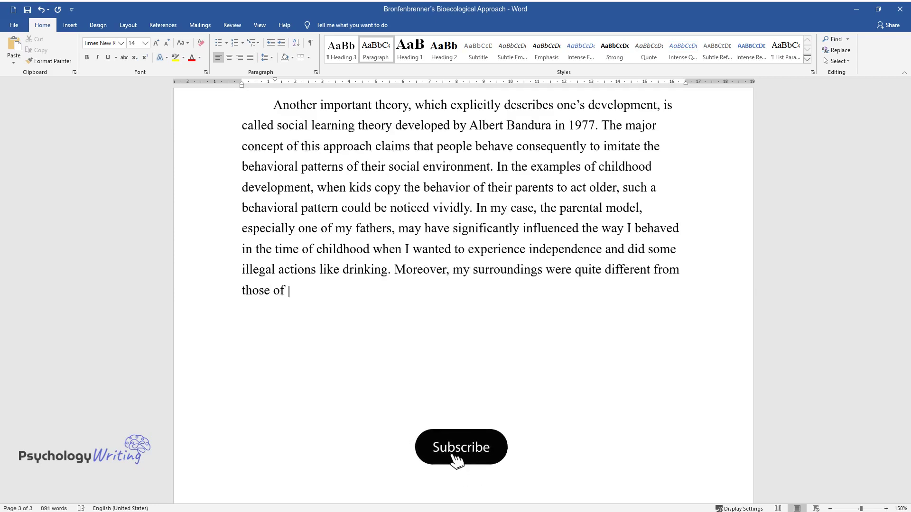
text( forced to social)
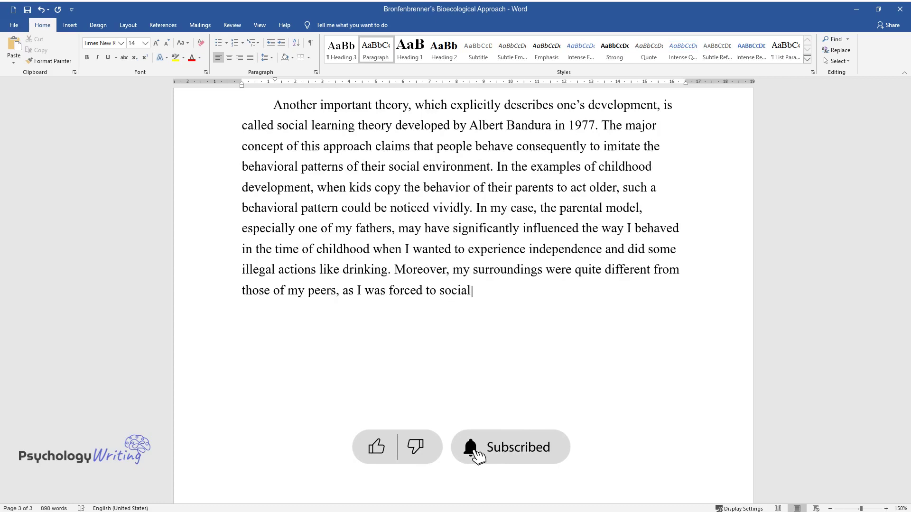
text(ize with older people and copy the)
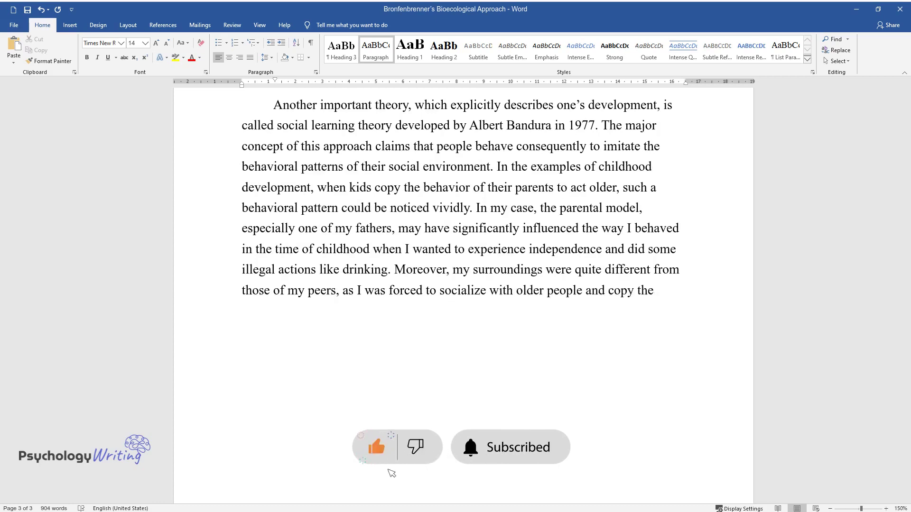
text(ir behavioral patterns to blend in.)
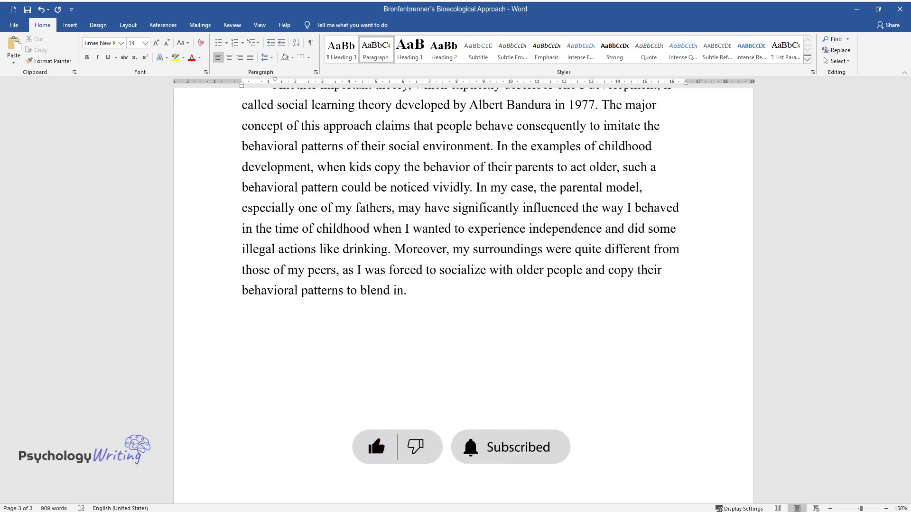